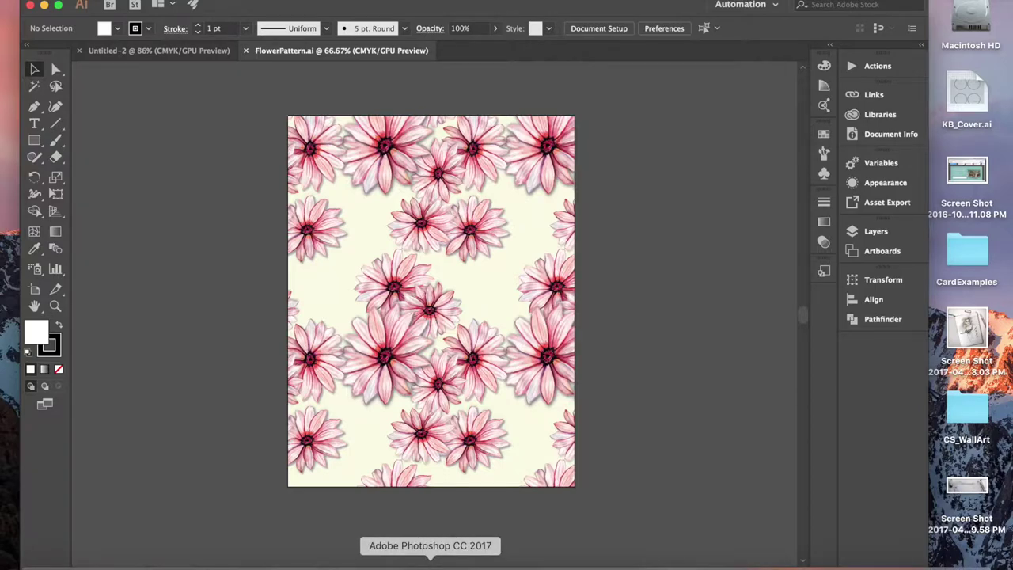
# Step: Add a Hue/Saturation adjustment of Hue -10 and Saturation +32 to tint the daisy pinker
pyautogui.click(431, 561)
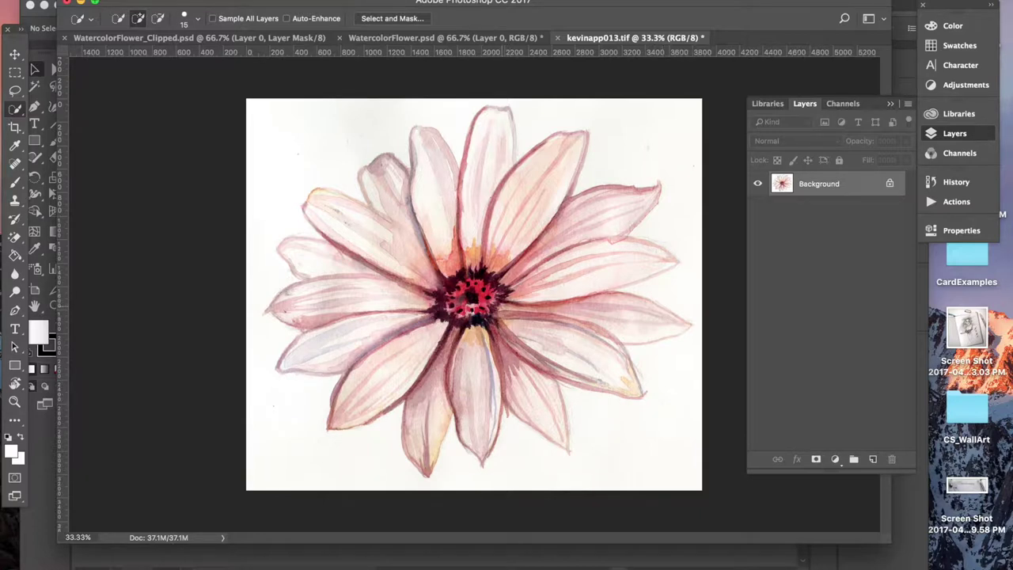
pyautogui.click(836, 459)
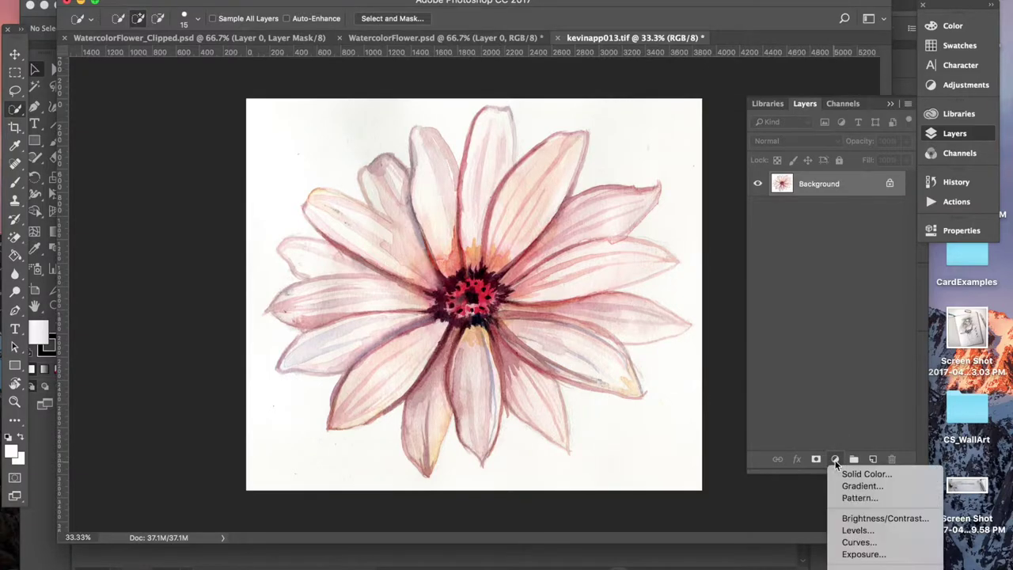
pyautogui.click(897, 459)
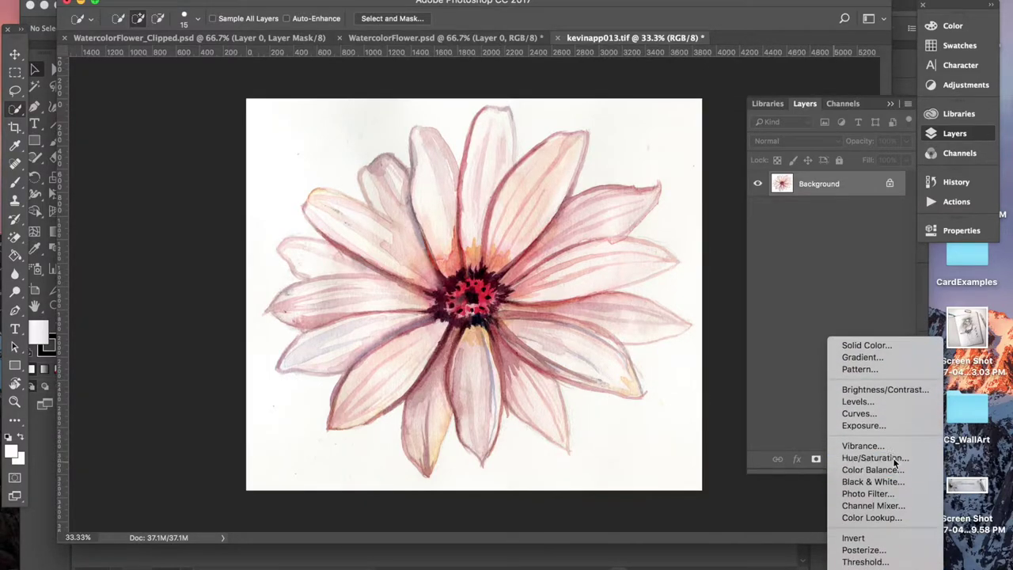
pyautogui.moveTo(811, 313)
pyautogui.mouseDown()
pyautogui.moveTo(837, 317)
pyautogui.moveTo(825, 313)
pyautogui.moveTo(824, 340)
pyautogui.moveTo(837, 340)
pyautogui.moveTo(829, 314)
pyautogui.moveTo(802, 314)
pyautogui.mouseUp()
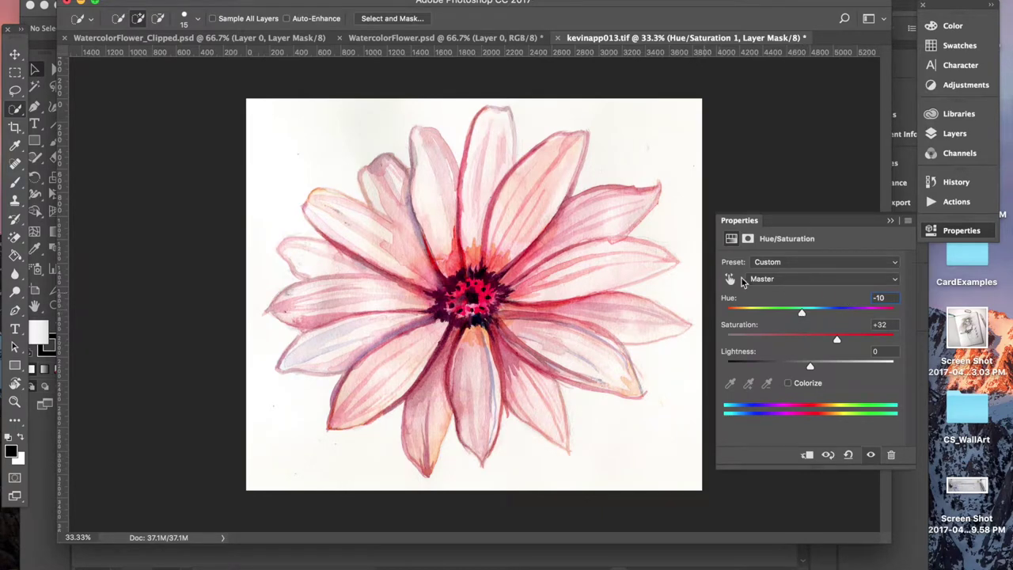
pyautogui.click(890, 221)
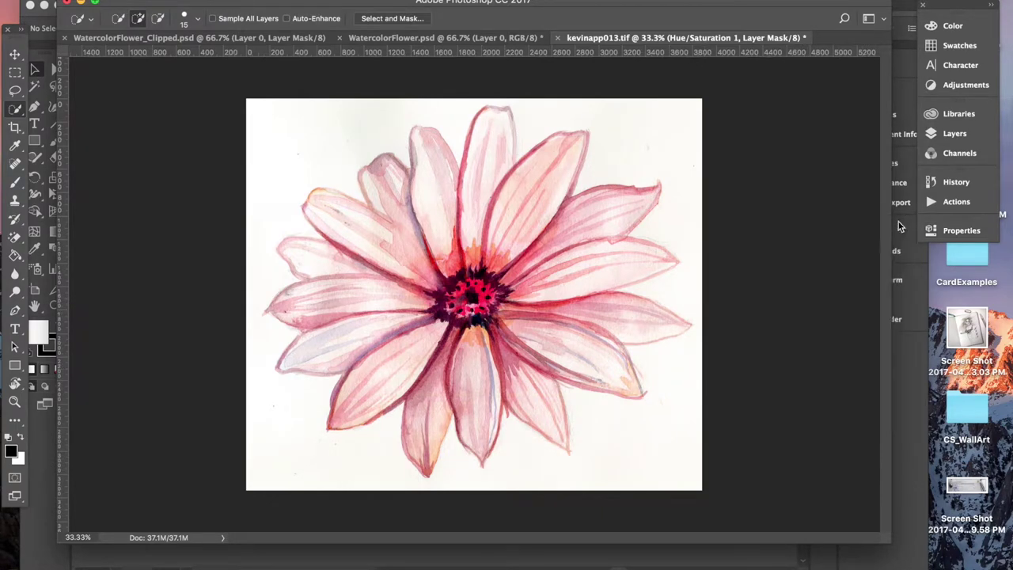
# Step: Compare with the Clipped document, then open Color Range on WatercolorFlower.psd
pyautogui.click(403, 39)
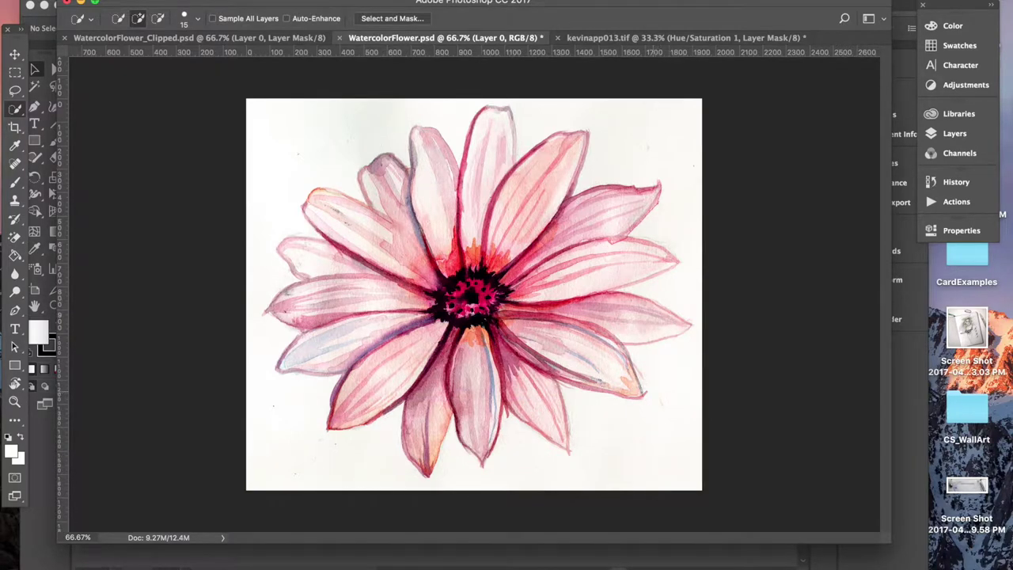
pyautogui.click(267, 40)
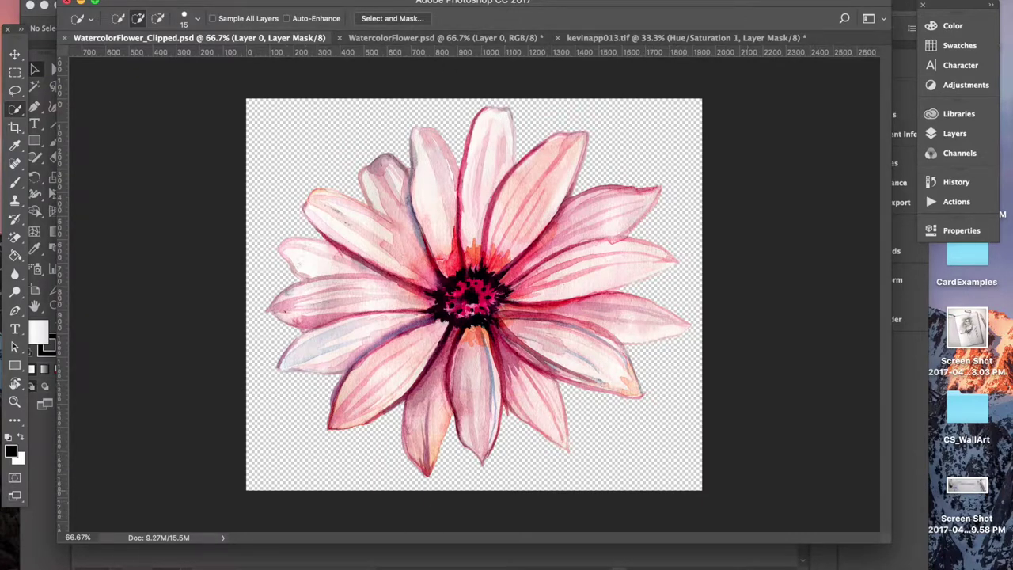
pyautogui.click(490, 38)
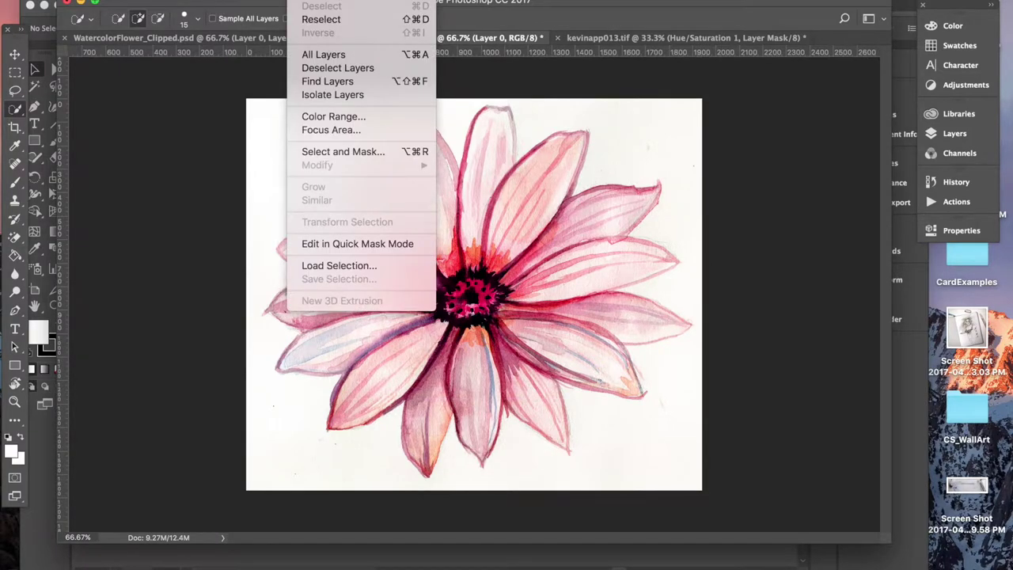
pyautogui.click(344, 117)
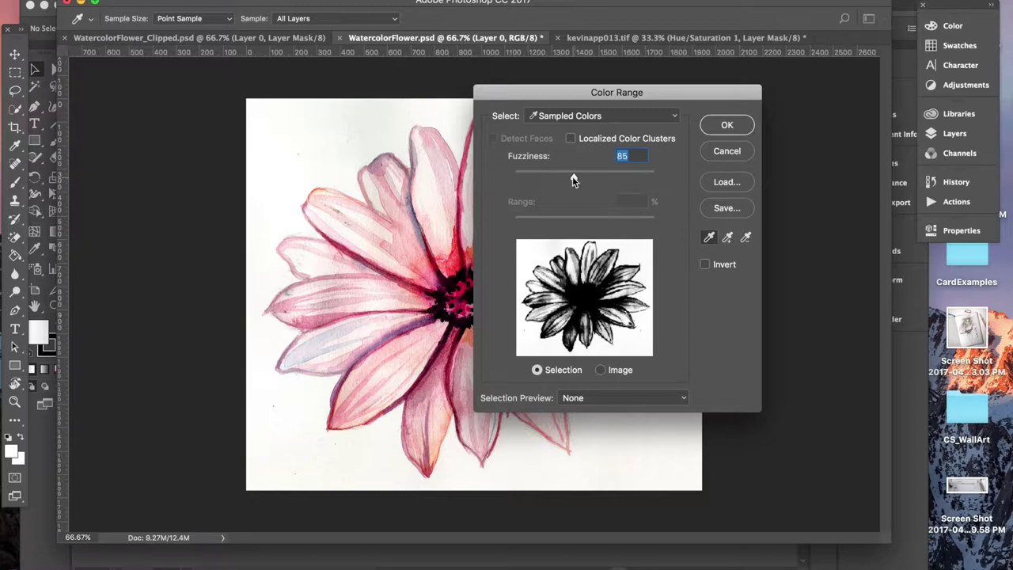
# Step: Select the white background by colour range with fuzziness set to 105
pyautogui.moveTo(574, 179)
pyautogui.mouseDown()
pyautogui.moveTo(551, 179)
pyautogui.moveTo(563, 177)
pyautogui.mouseUp()
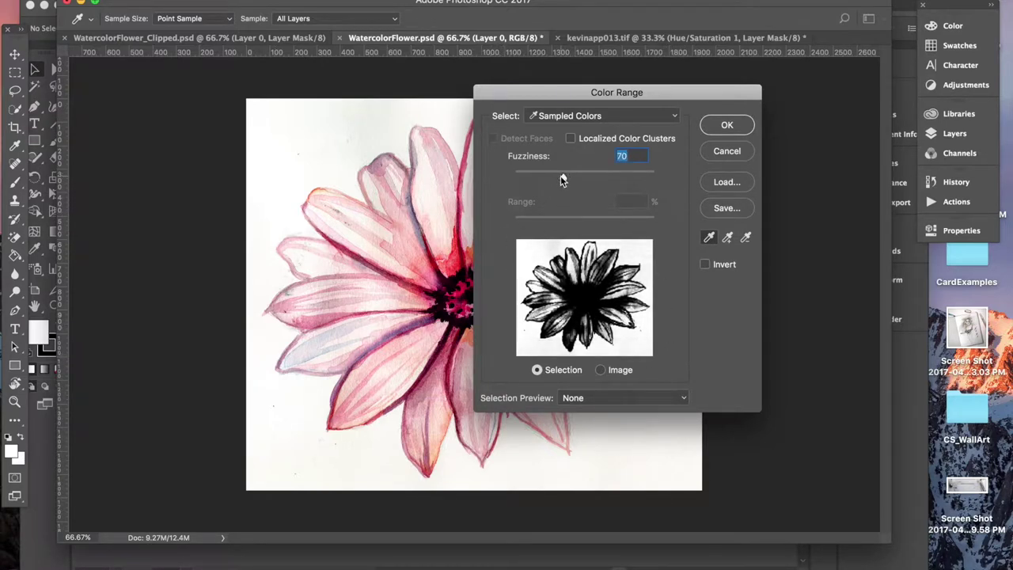
pyautogui.moveTo(563, 177); pyautogui.dragTo(533, 177)
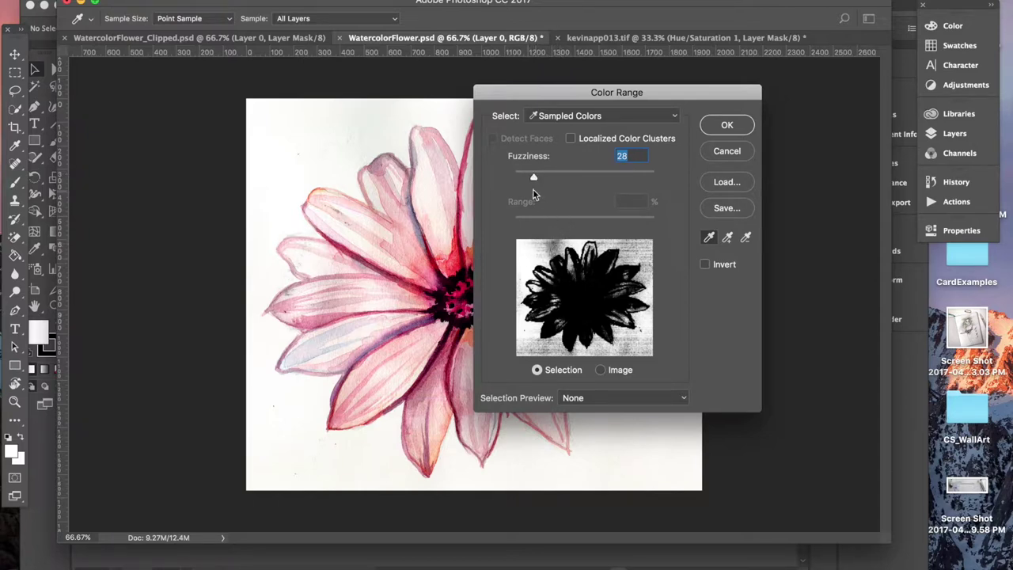
pyautogui.moveTo(534, 177); pyautogui.dragTo(587, 184)
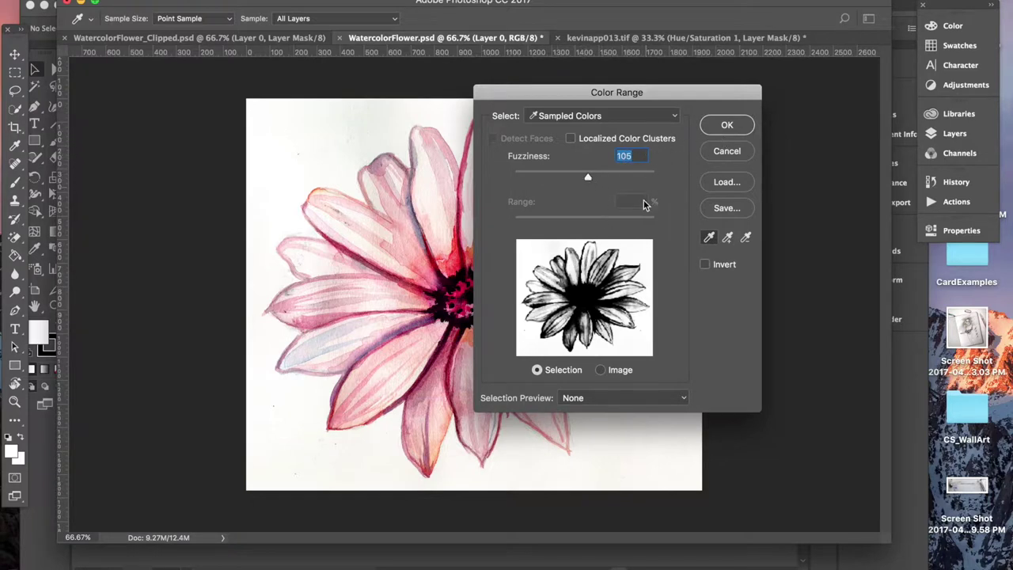
pyautogui.click(734, 128)
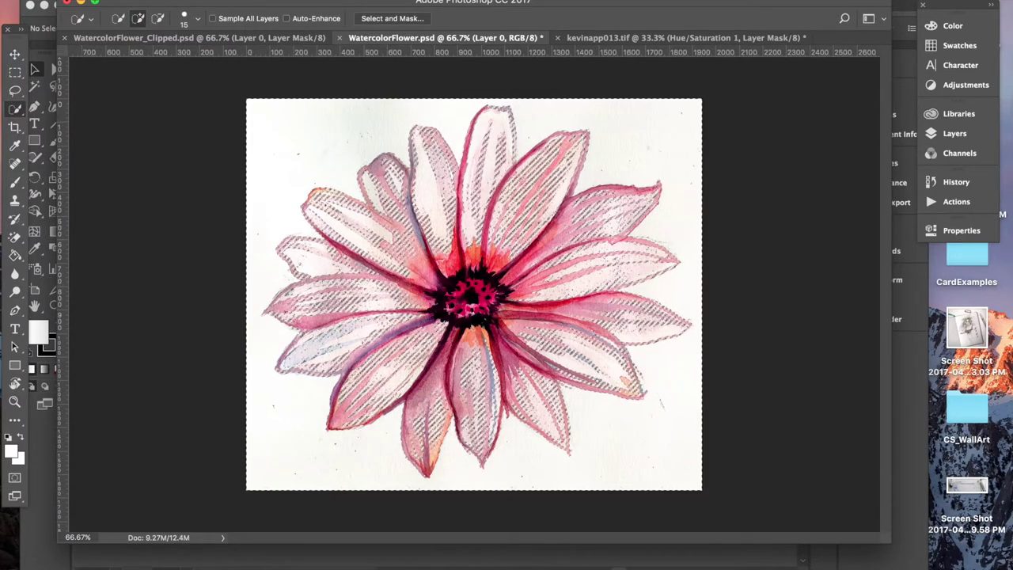
# Step: Invert the selection onto the daisy and start refining it in Select and Mask
pyautogui.click(308, 0)
pyautogui.click(317, 32)
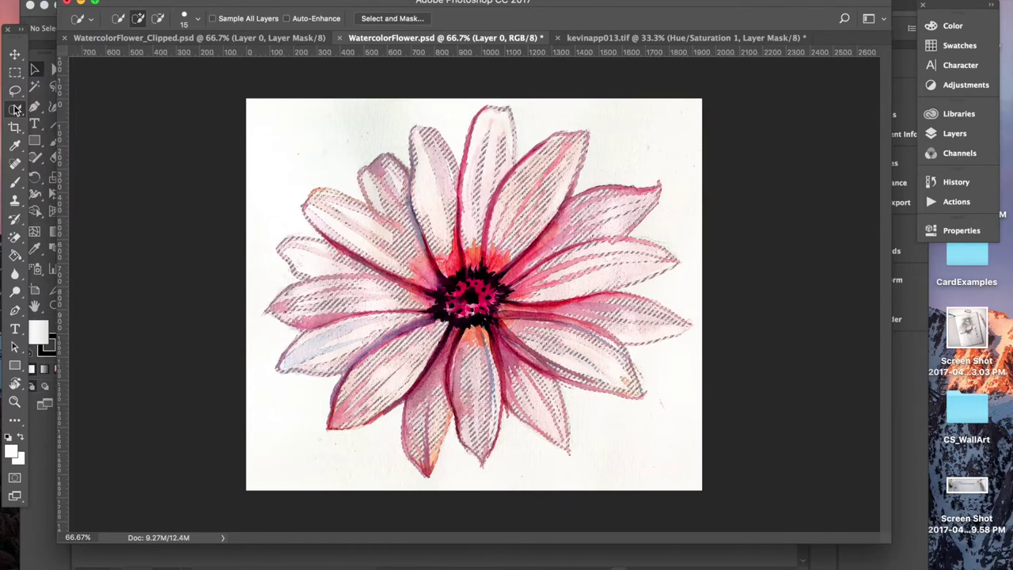
pyautogui.click(392, 18)
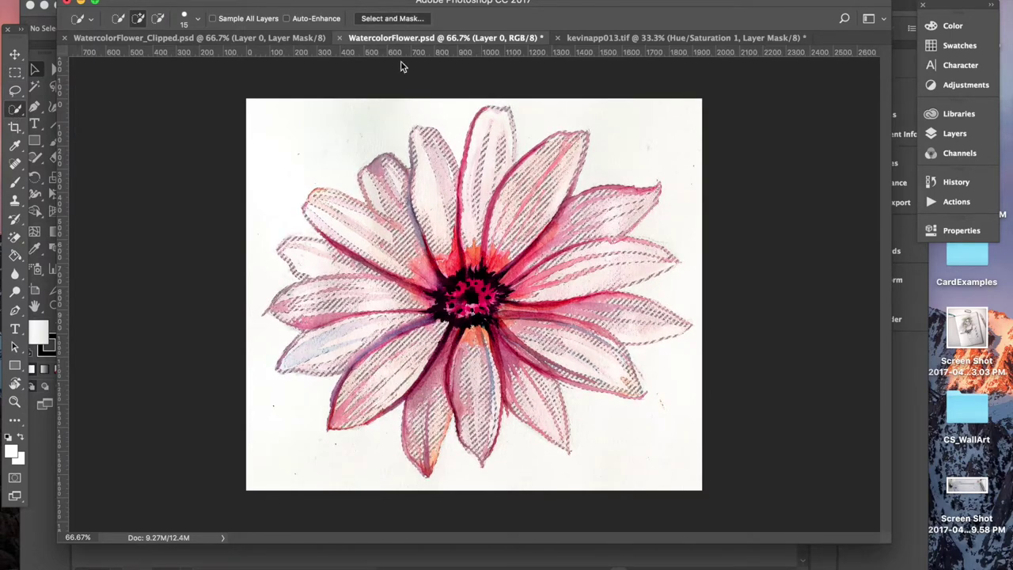
pyautogui.click(764, 97)
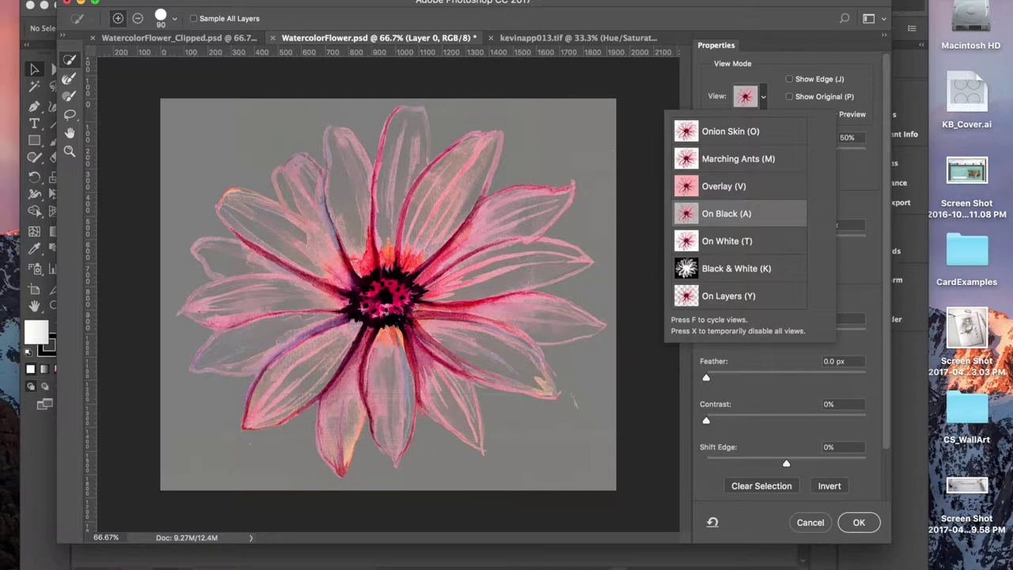
pyautogui.moveTo(427, 249)
pyautogui.mouseDown()
pyautogui.moveTo(432, 214)
pyautogui.moveTo(475, 150)
pyautogui.mouseUp()
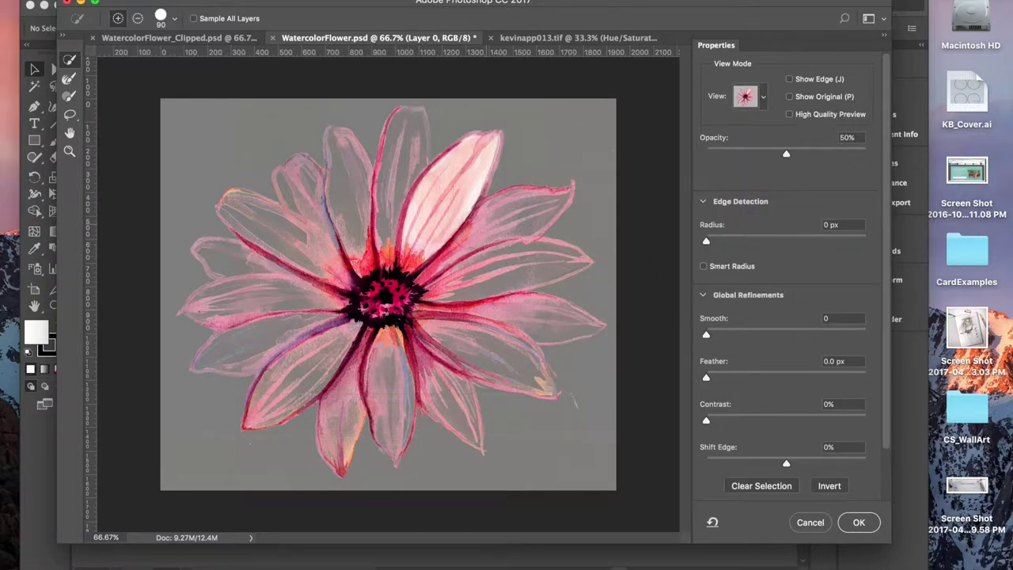
# Step: Brush the upper-right, lower-right, lower and lower-centre petals into the selection
pyautogui.moveTo(483, 234)
pyautogui.mouseDown()
pyautogui.moveTo(554, 198)
pyautogui.moveTo(522, 269)
pyautogui.mouseUp()
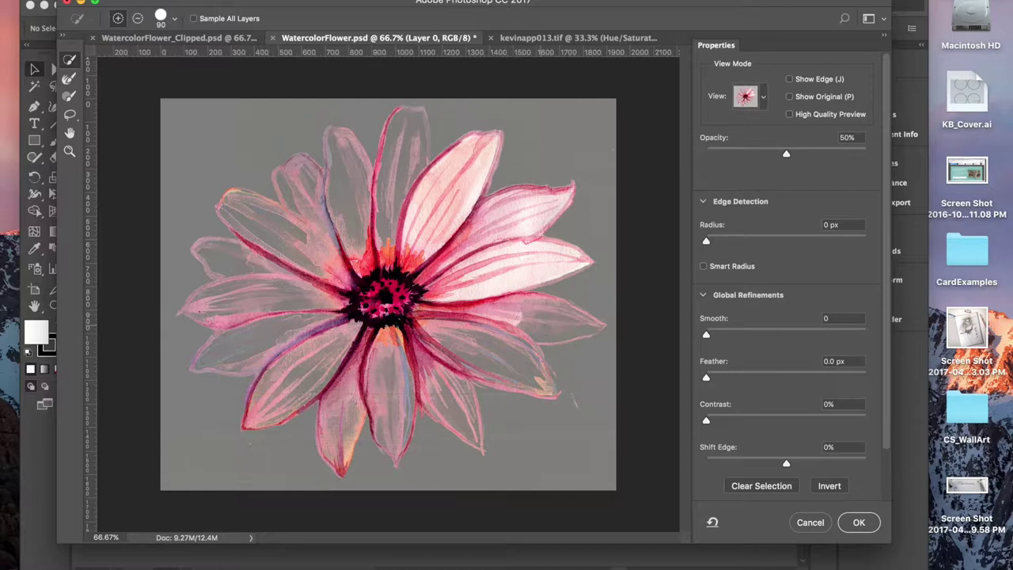
pyautogui.moveTo(532, 315); pyautogui.dragTo(522, 320)
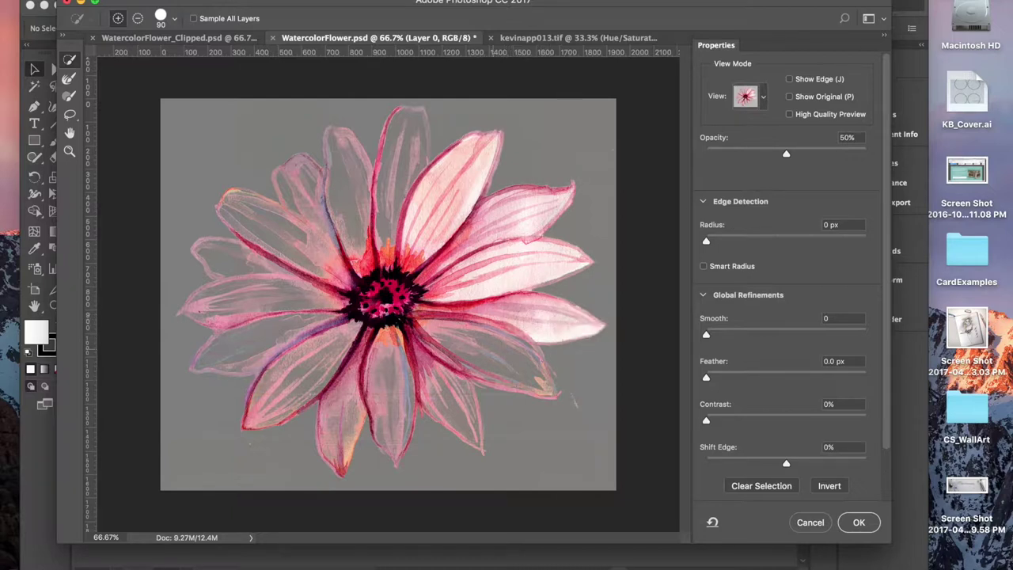
pyautogui.moveTo(459, 342); pyautogui.dragTo(530, 379)
pyautogui.moveTo(440, 386); pyautogui.dragTo(462, 427)
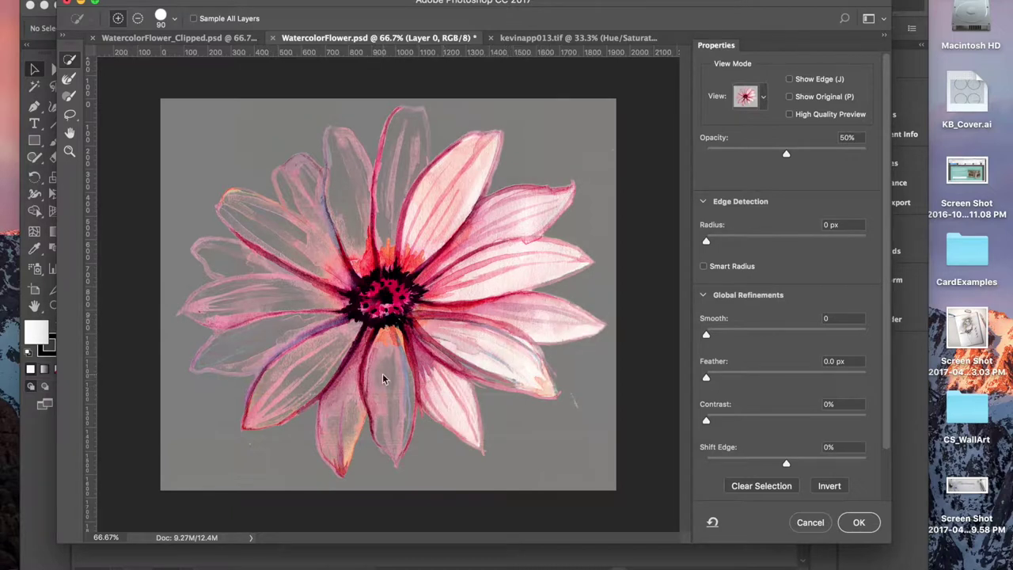
pyautogui.moveTo(383, 379)
pyautogui.mouseDown()
pyautogui.moveTo(386, 364)
pyautogui.moveTo(277, 403)
pyautogui.mouseUp()
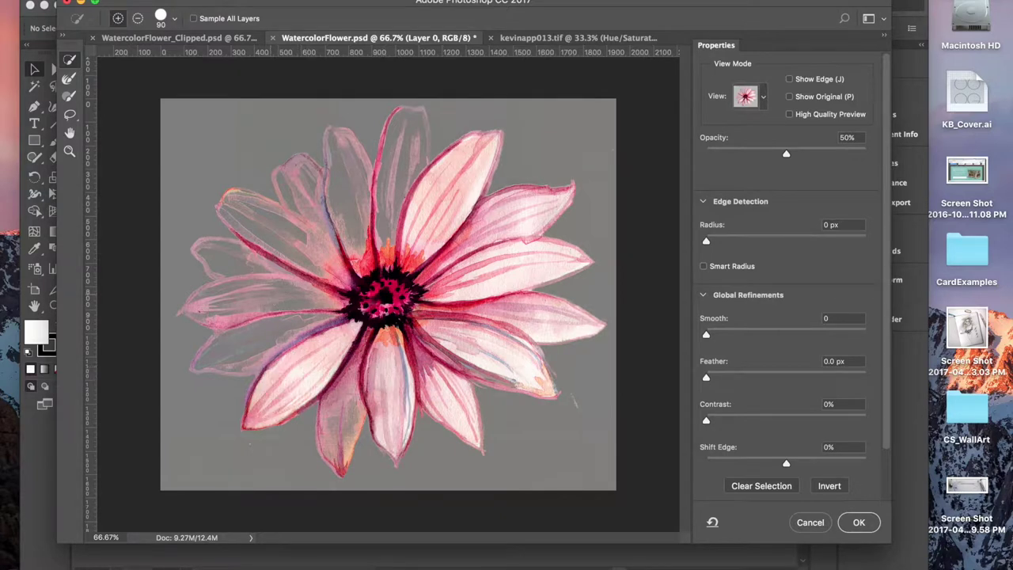
# Step: Brush the faint left, upper-left, upper and remaining lower petals into the selection
pyautogui.moveTo(325, 296); pyautogui.dragTo(261, 291)
pyautogui.moveTo(237, 203); pyautogui.dragTo(297, 240)
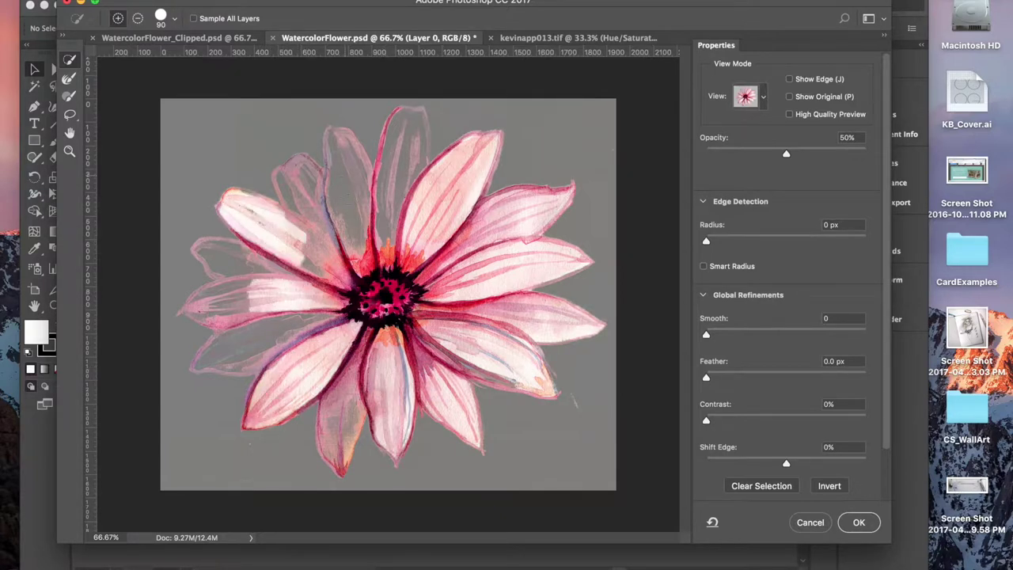
pyautogui.moveTo(346, 144); pyautogui.dragTo(363, 231)
pyautogui.moveTo(404, 119); pyautogui.dragTo(392, 225)
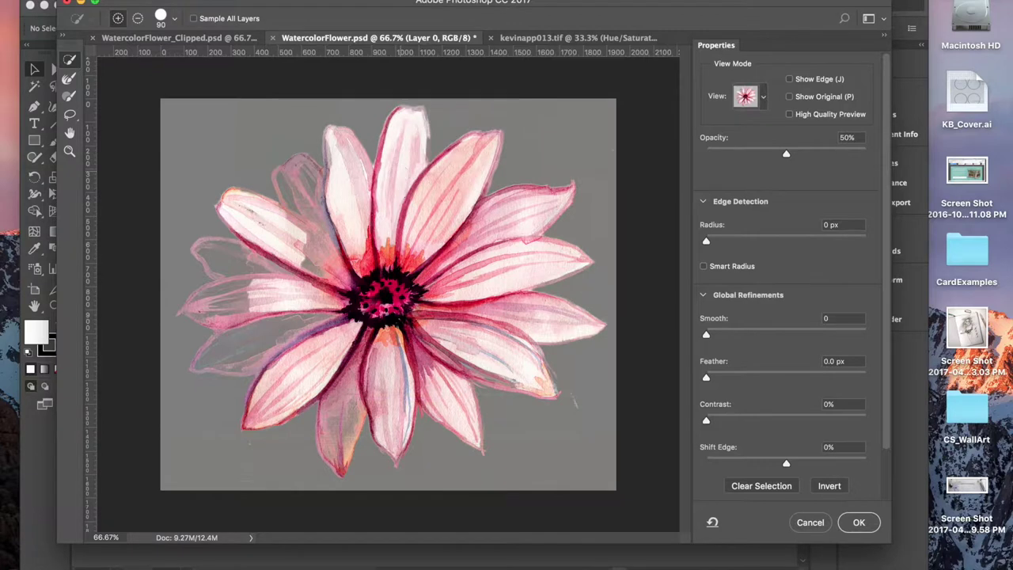
pyautogui.moveTo(294, 168); pyautogui.dragTo(318, 219)
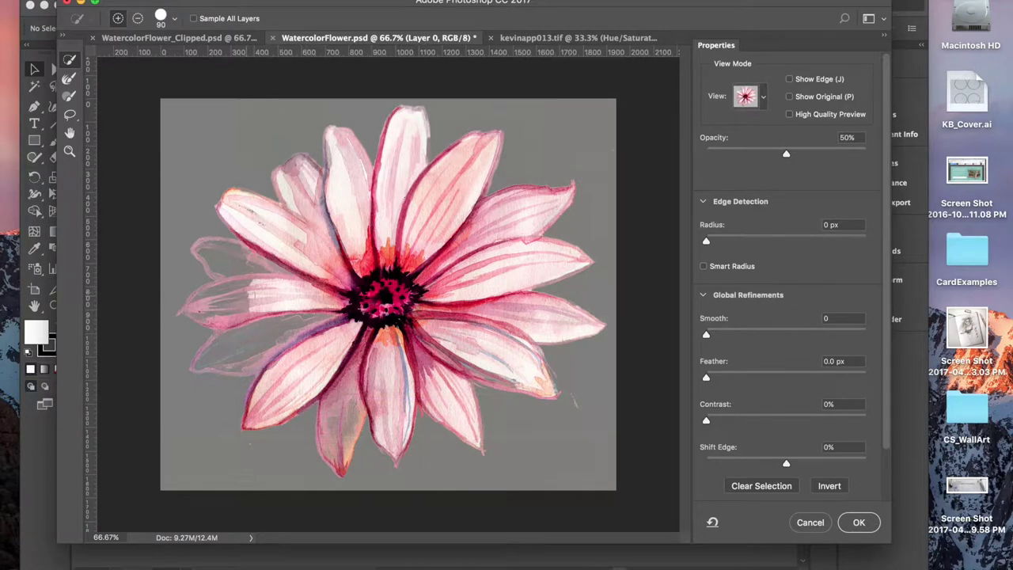
pyautogui.moveTo(246, 294); pyautogui.dragTo(190, 311)
pyautogui.moveTo(309, 329); pyautogui.dragTo(210, 362)
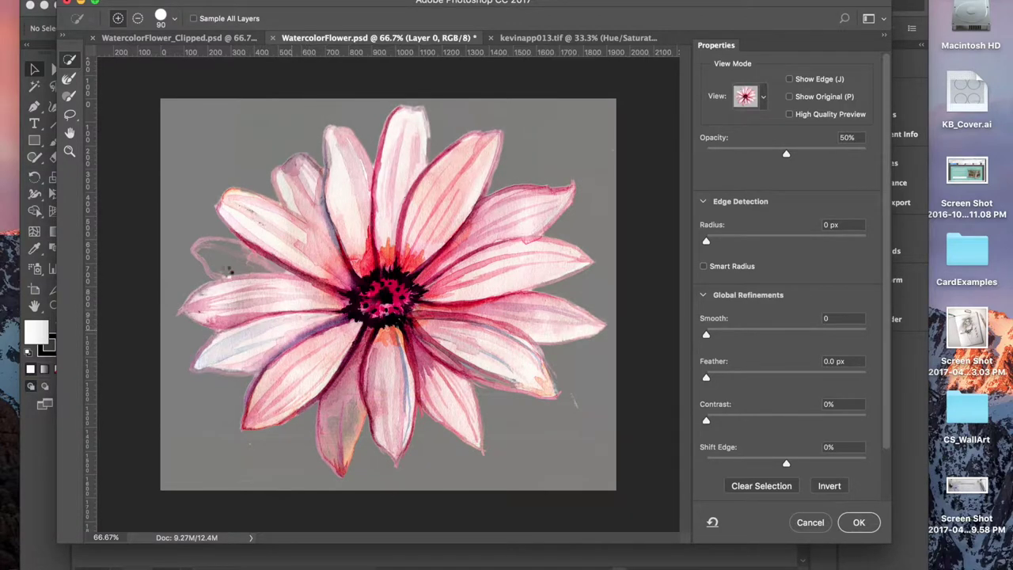
pyautogui.moveTo(229, 270); pyautogui.dragTo(202, 252)
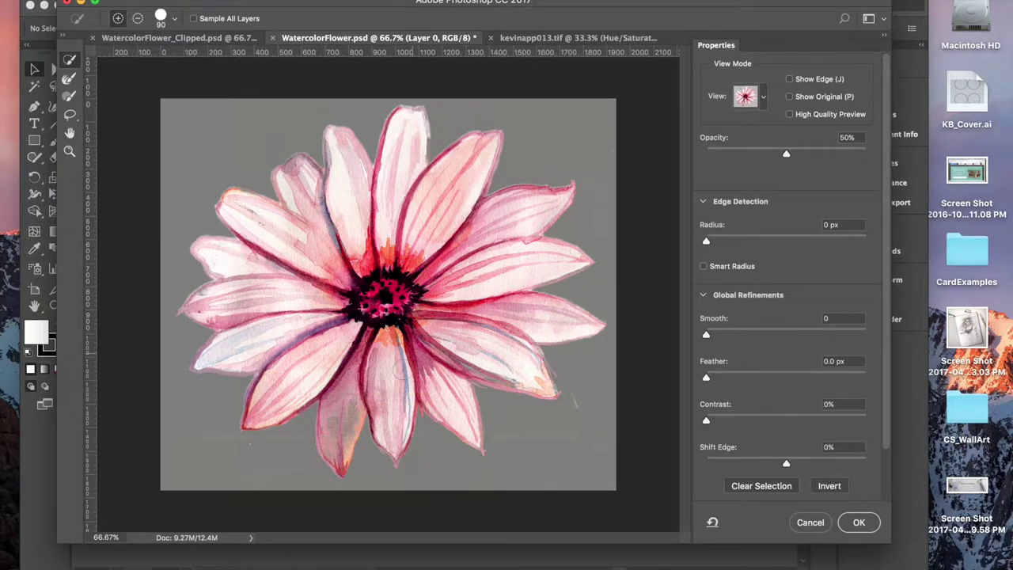
pyautogui.moveTo(342, 455); pyautogui.dragTo(491, 376)
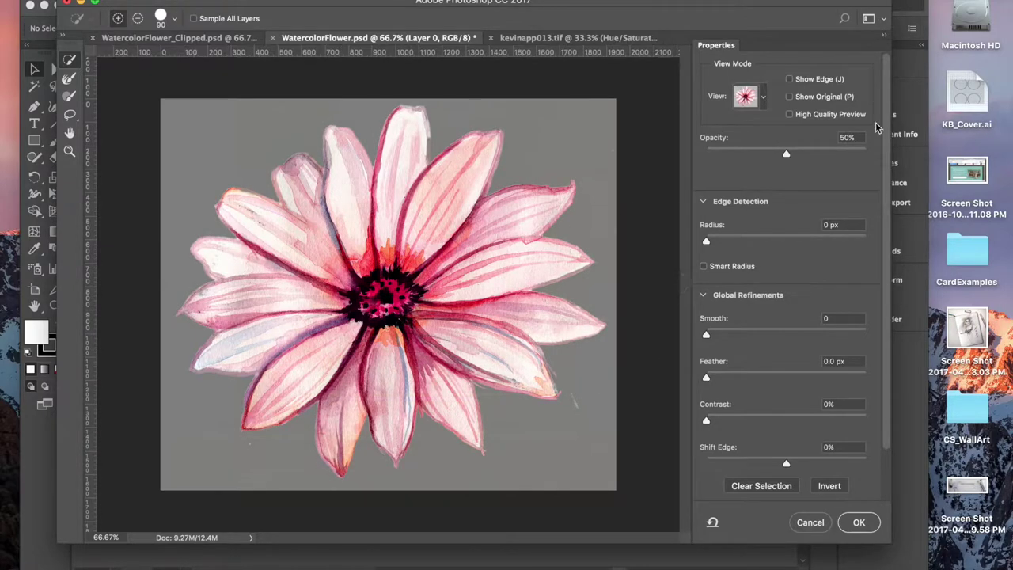
# Step: Apply the edge refinement: Smooth 30, Feather 0.5 px, Contrast 25%, Shift Edge −7%
pyautogui.moveTo(705, 335); pyautogui.dragTo(753, 337)
pyautogui.moveTo(706, 377); pyautogui.dragTo(710, 380)
pyautogui.moveTo(707, 424); pyautogui.dragTo(753, 420)
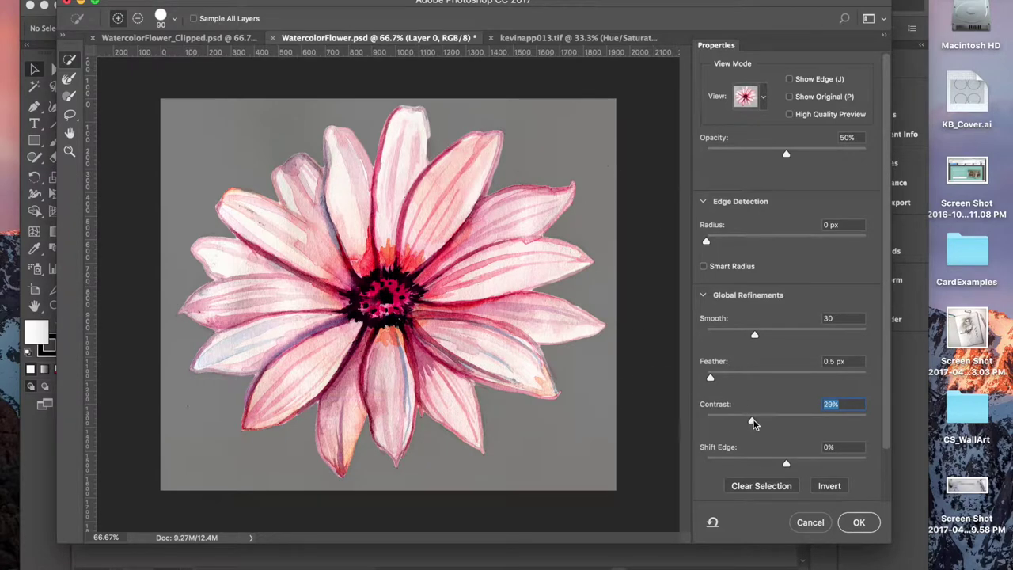
pyautogui.moveTo(752, 424); pyautogui.dragTo(667, 422)
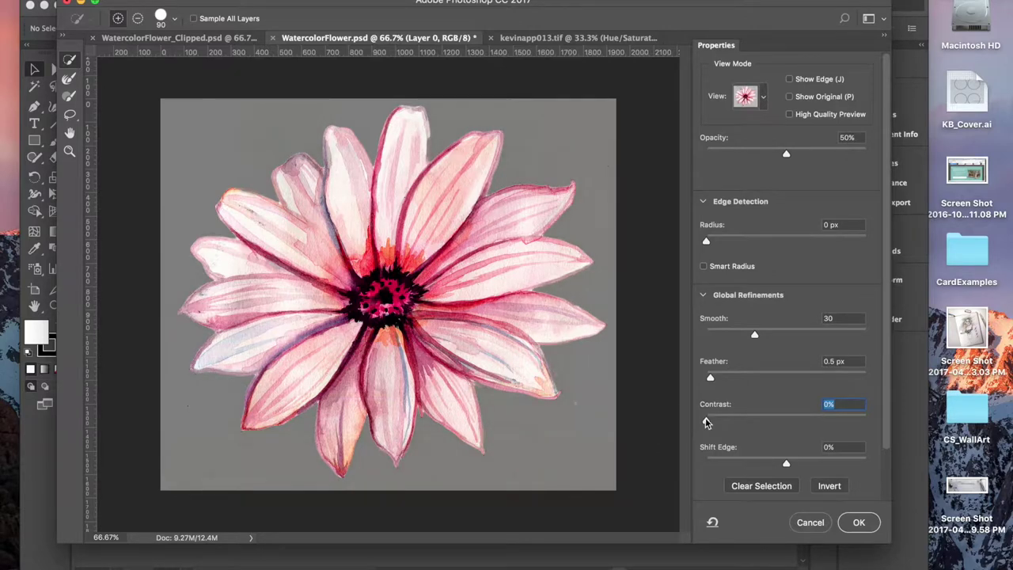
pyautogui.moveTo(736, 420); pyautogui.dragTo(747, 422)
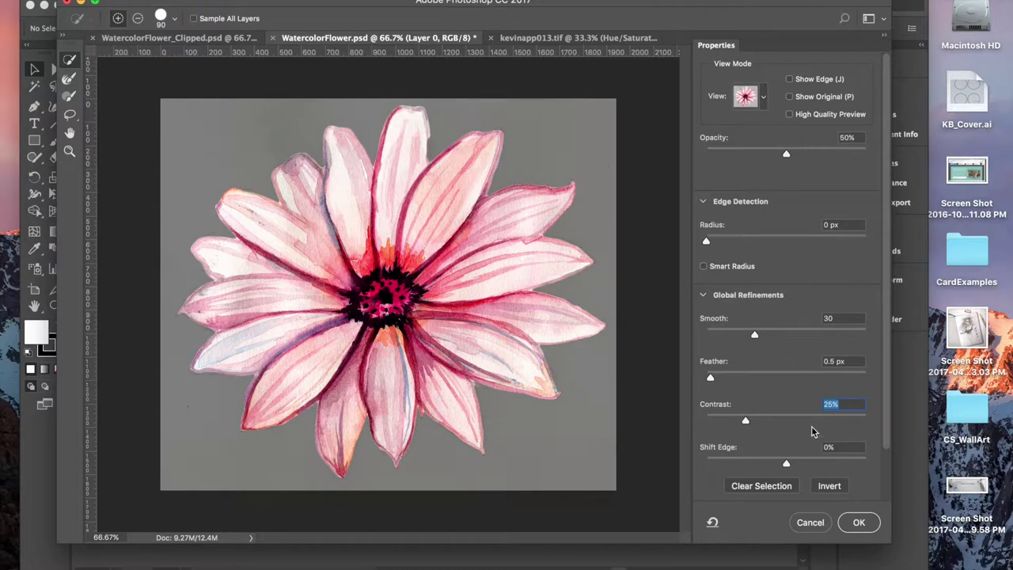
pyautogui.moveTo(788, 467); pyautogui.dragTo(780, 463)
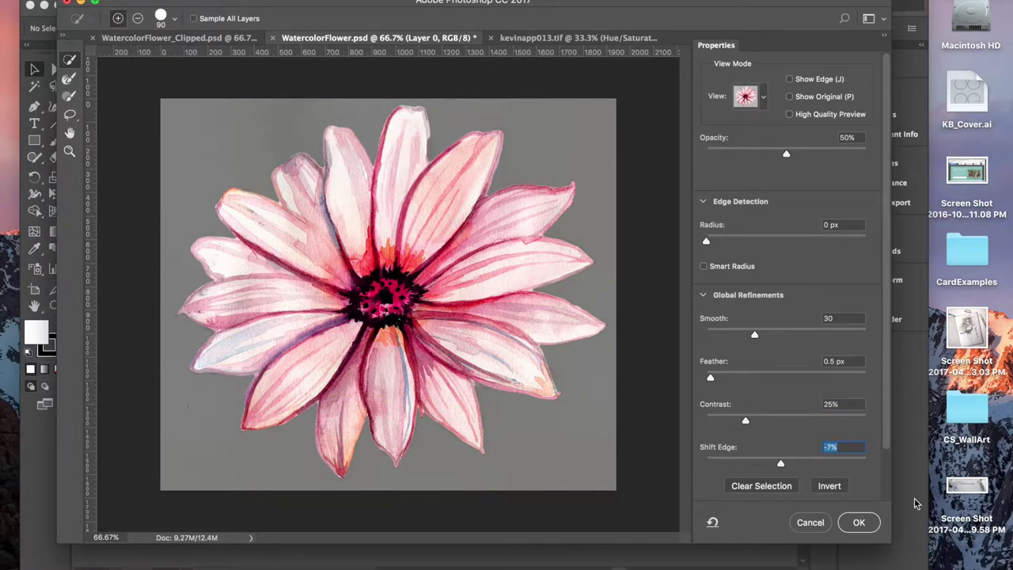
pyautogui.click(860, 524)
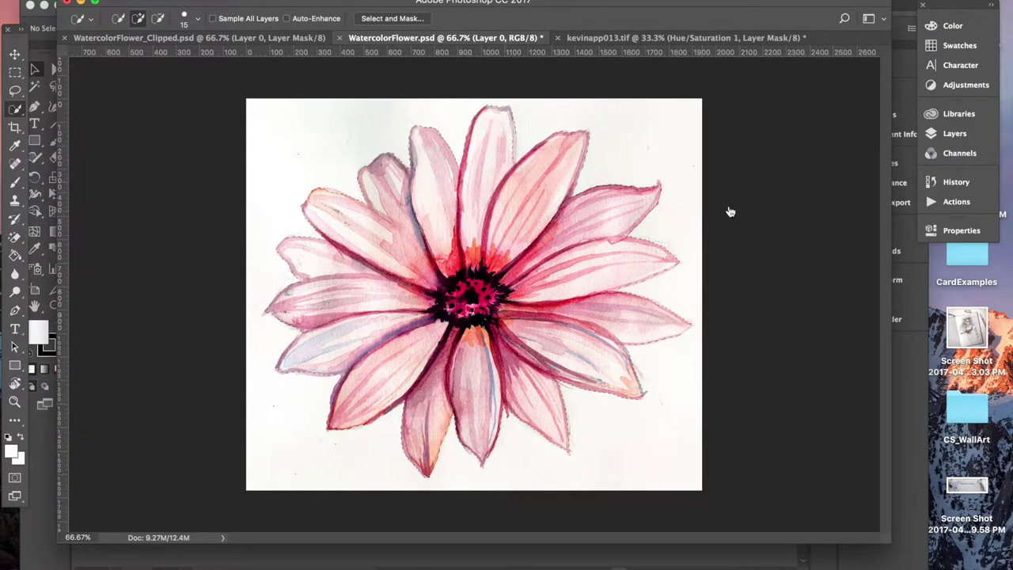
# Step: Add a layer mask to Layer 0 from the daisy selection
pyautogui.click(966, 135)
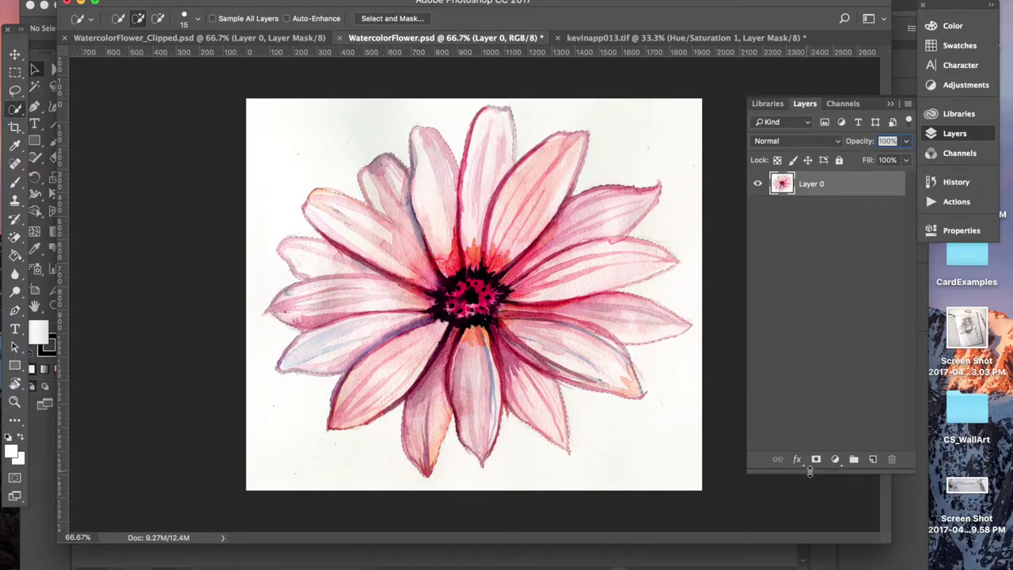
pyautogui.click(816, 460)
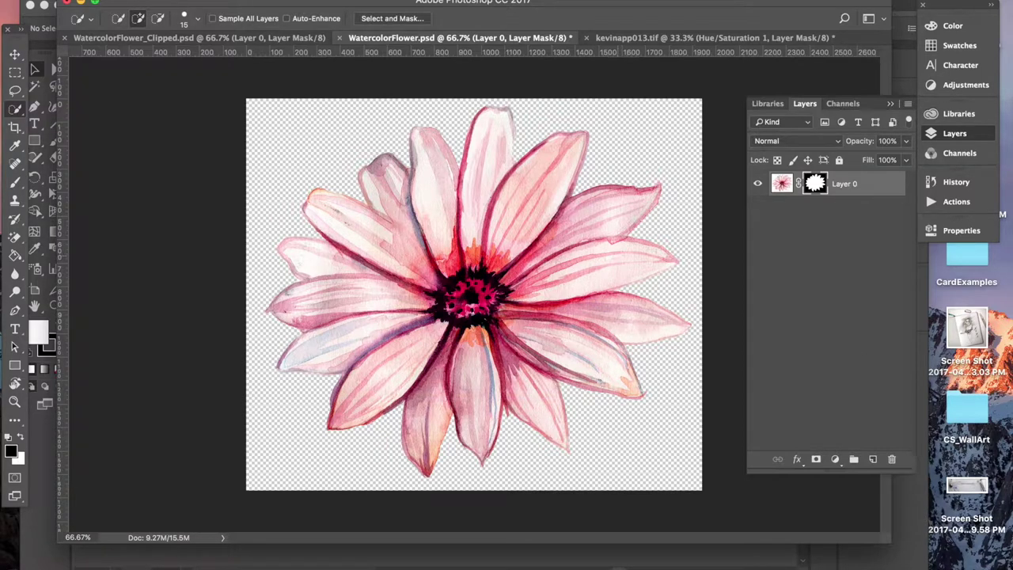
# Step: Switch to WatercolorFlower_Clipped.psd, cycling between the open flower documents
pyautogui.click(131, 2)
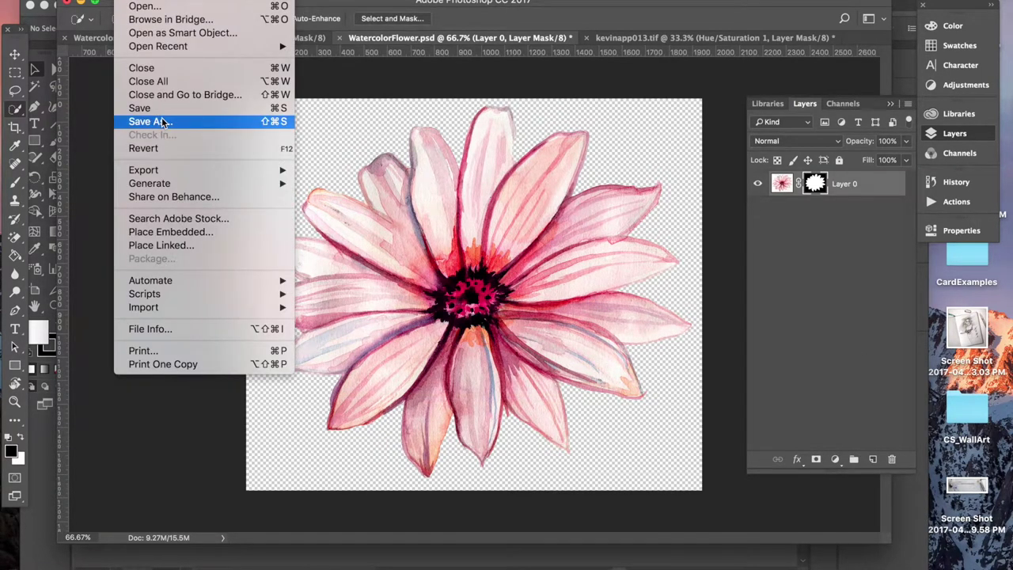
pyautogui.click(588, 9)
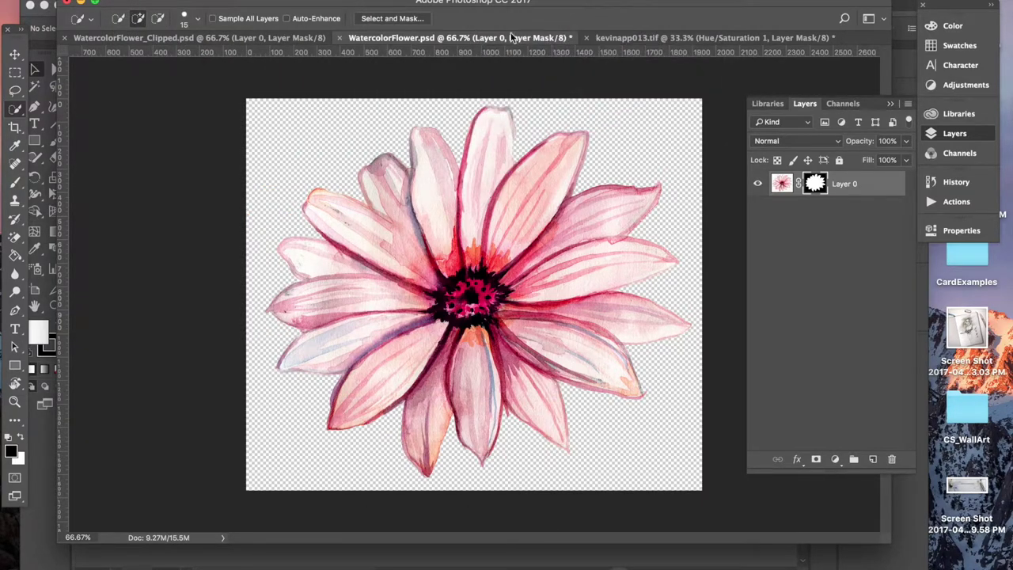
pyautogui.click(119, 37)
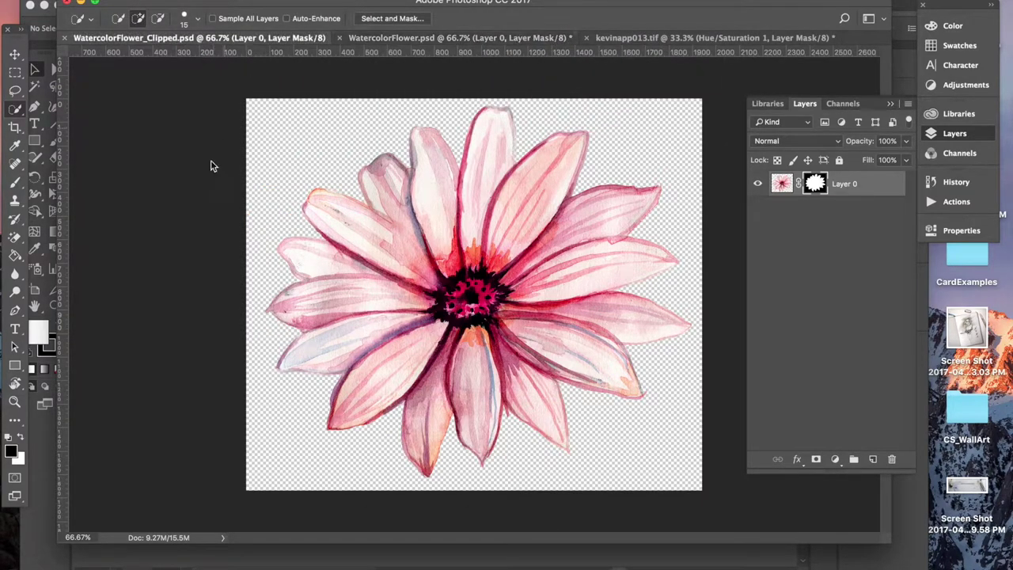
pyautogui.hotkey('ctrl', 'Tab')
pyautogui.hotkey('ctrl', 'shift', 'Tab')
pyautogui.hotkey('ctrl', 'Tab')
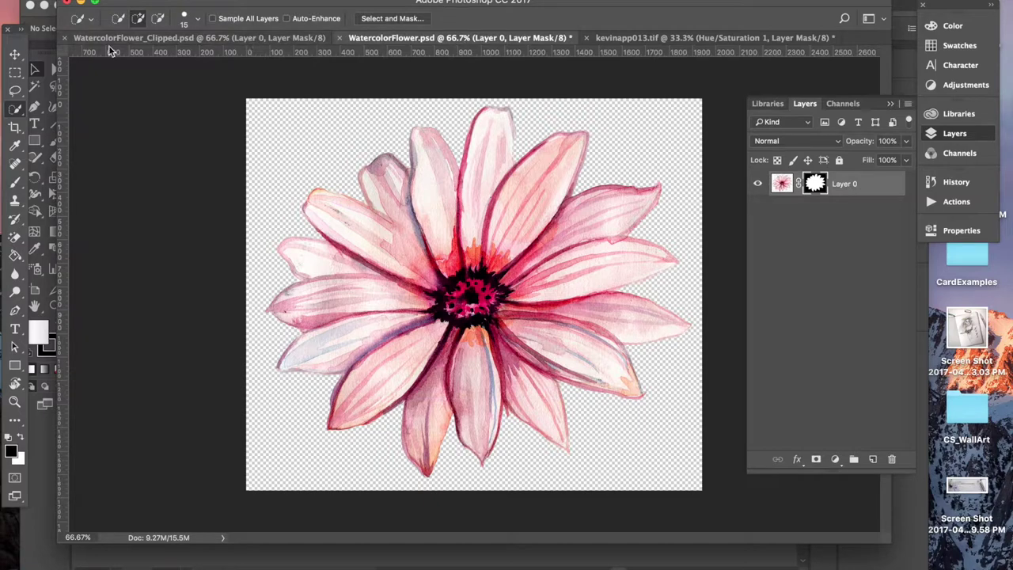
pyautogui.hotkey('ctrl', 'shift', 'Tab')
pyautogui.hotkey('ctrl', 'Tab')
pyautogui.hotkey('ctrl', 'shift', 'Tab')
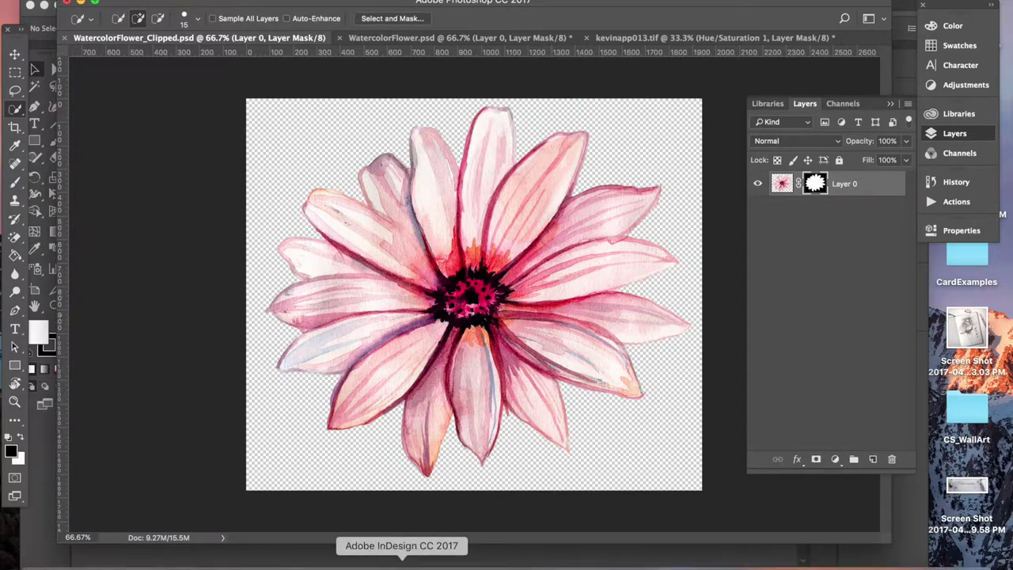
# Step: In Illustrator, look over the FlowerPattern.ai pattern, then move to the blank Untitled-2 document
pyautogui.click(385, 566)
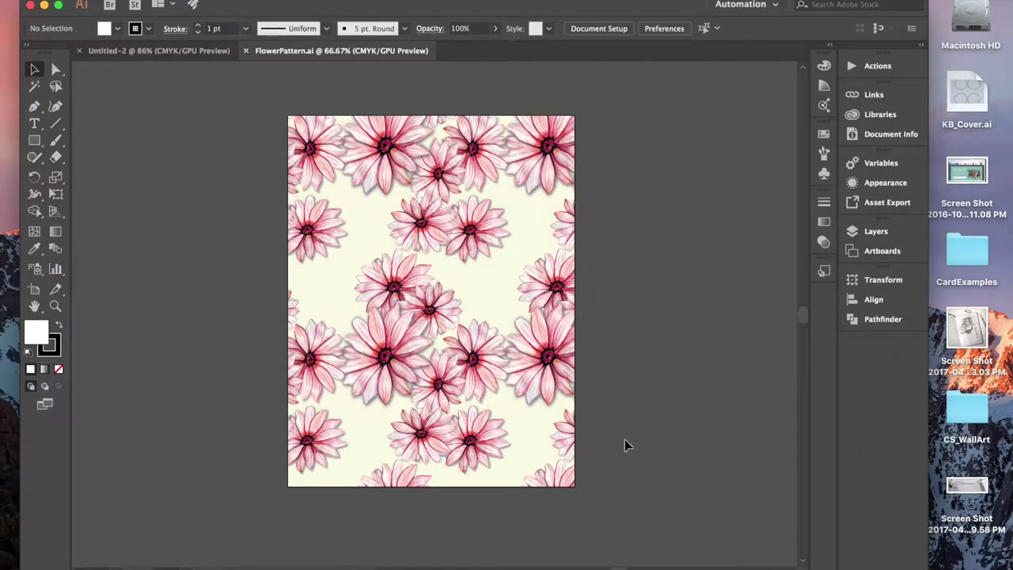
pyautogui.hscroll(-15, 331, 309)
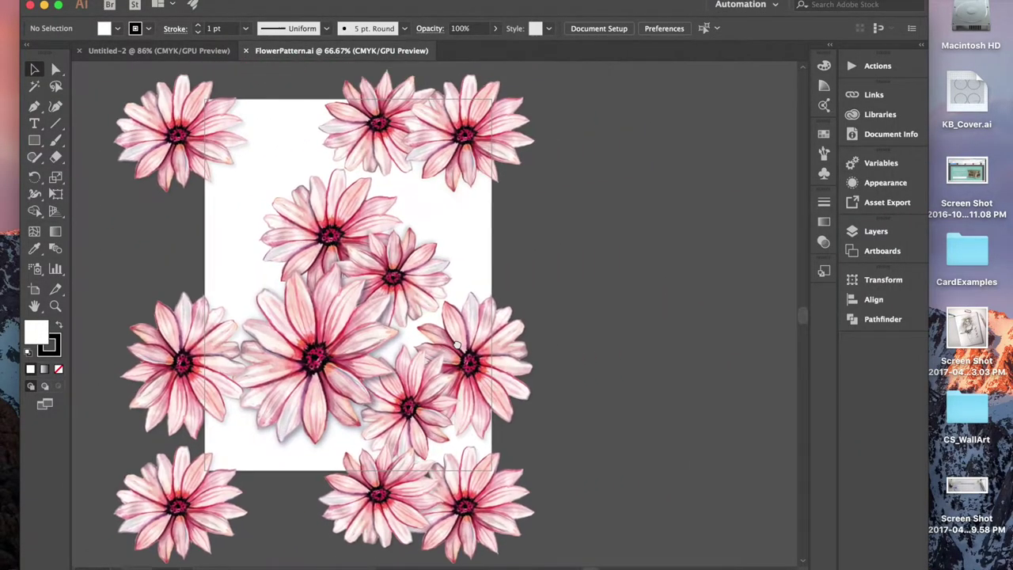
pyautogui.moveTo(688, 348)
pyautogui.mouseDown()
pyautogui.moveTo(274, 373)
pyautogui.moveTo(694, 357)
pyautogui.mouseUp()
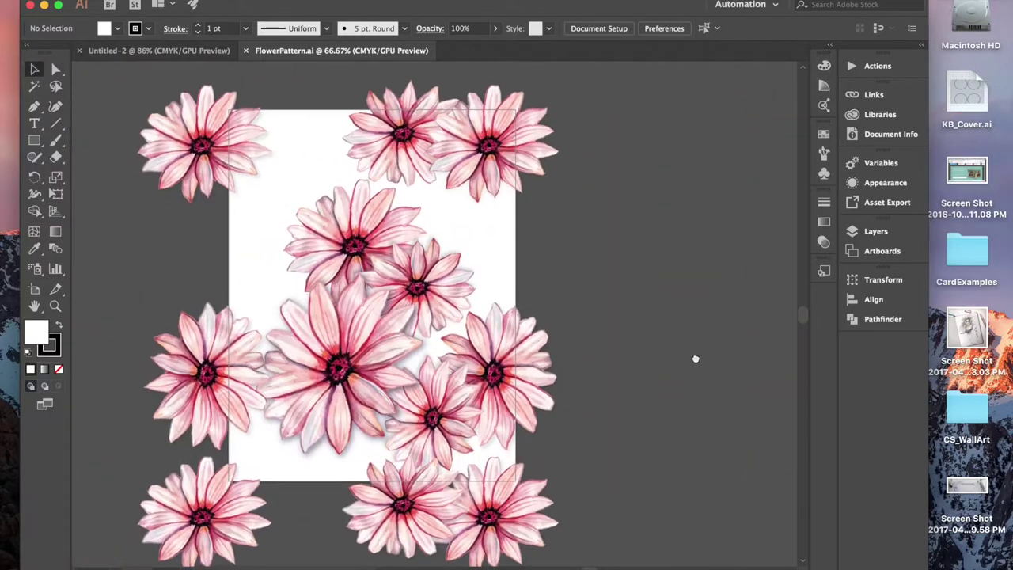
pyautogui.click(190, 51)
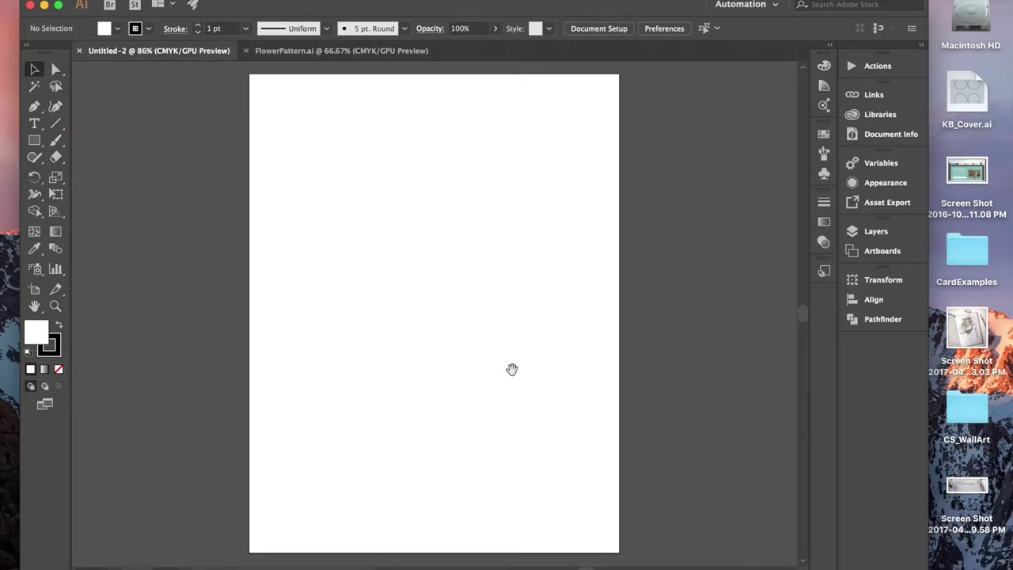
pyautogui.moveTo(512, 367); pyautogui.dragTo(522, 357)
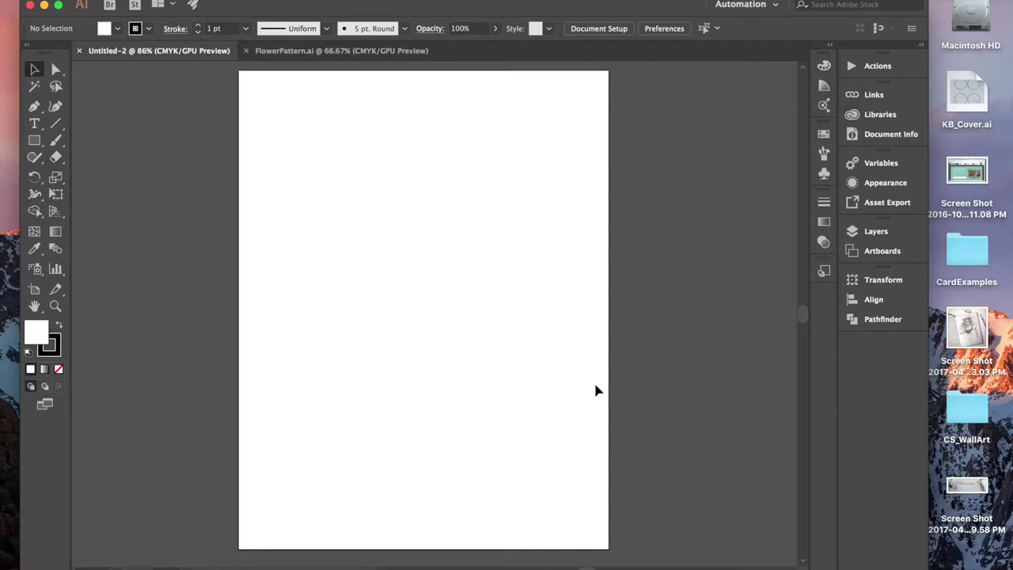
# Step: Place WatercolorFlower_Clipped.psd from the Desktop onto the Untitled-2 artboard
pyautogui.click(133, 1)
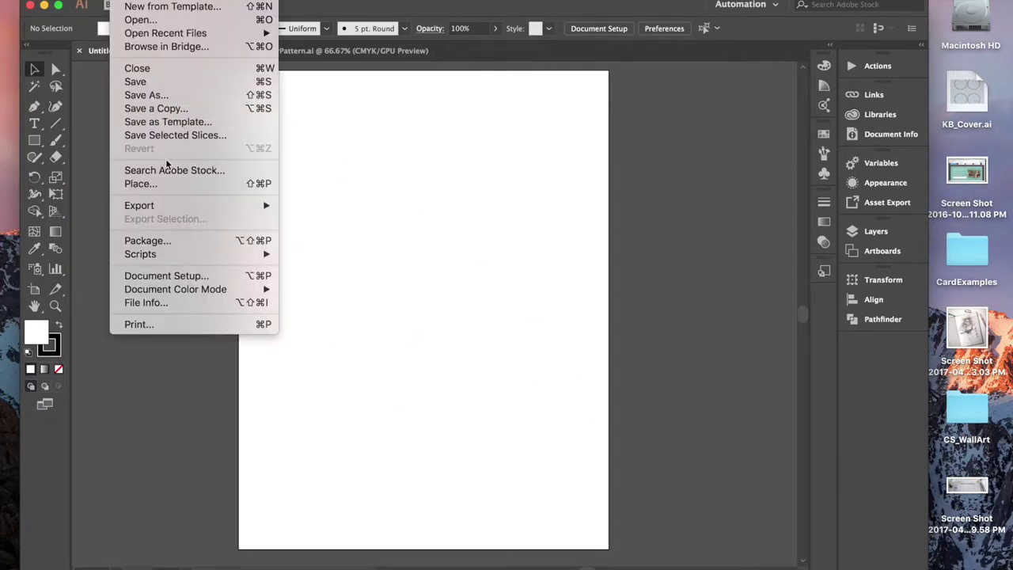
pyautogui.click(168, 184)
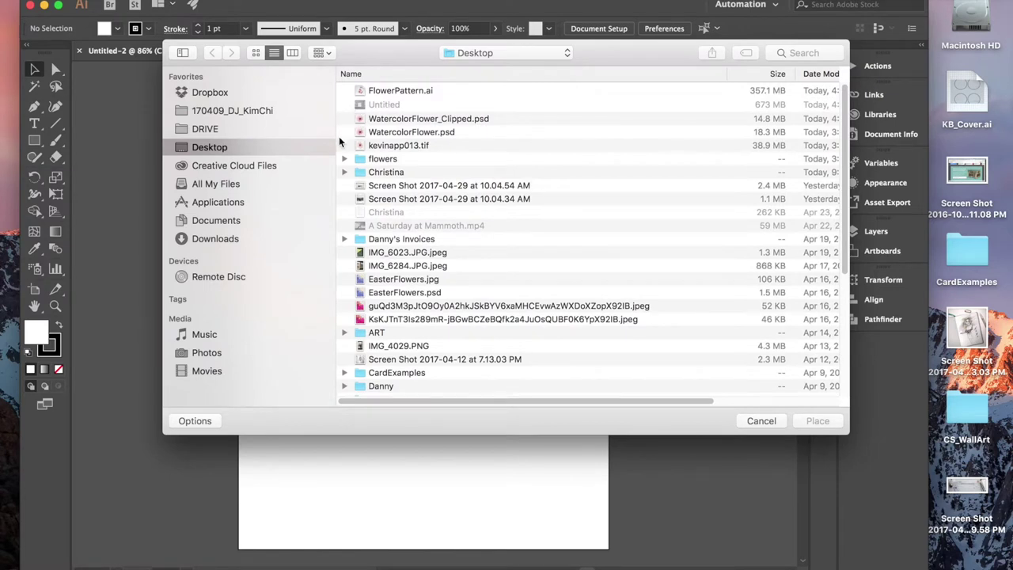
pyautogui.click(396, 121)
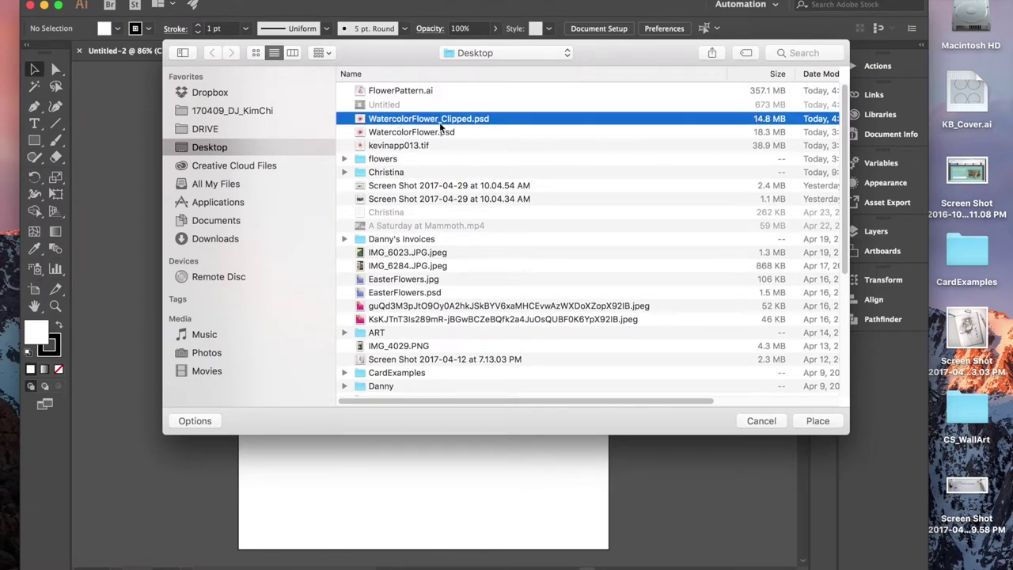
pyautogui.click(816, 421)
pyautogui.click(348, 143)
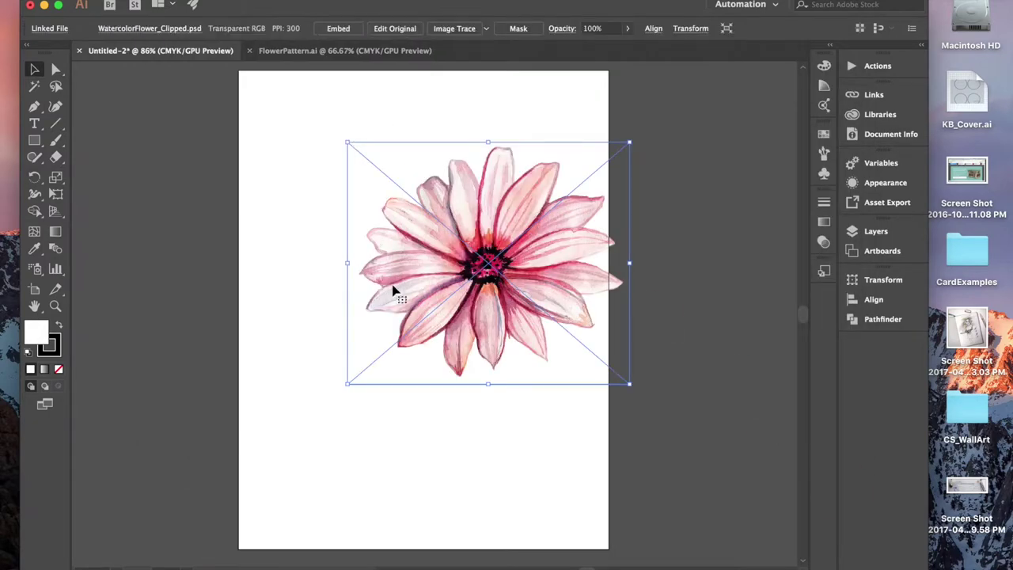
# Step: Move the big flower lower on the artboard and place a smaller, shrunken copy near the top
pyautogui.moveTo(558, 291); pyautogui.dragTo(468, 366)
pyautogui.moveTo(384, 340); pyautogui.dragTo(461, 171)
pyautogui.moveTo(615, 73); pyautogui.dragTo(377, 183)
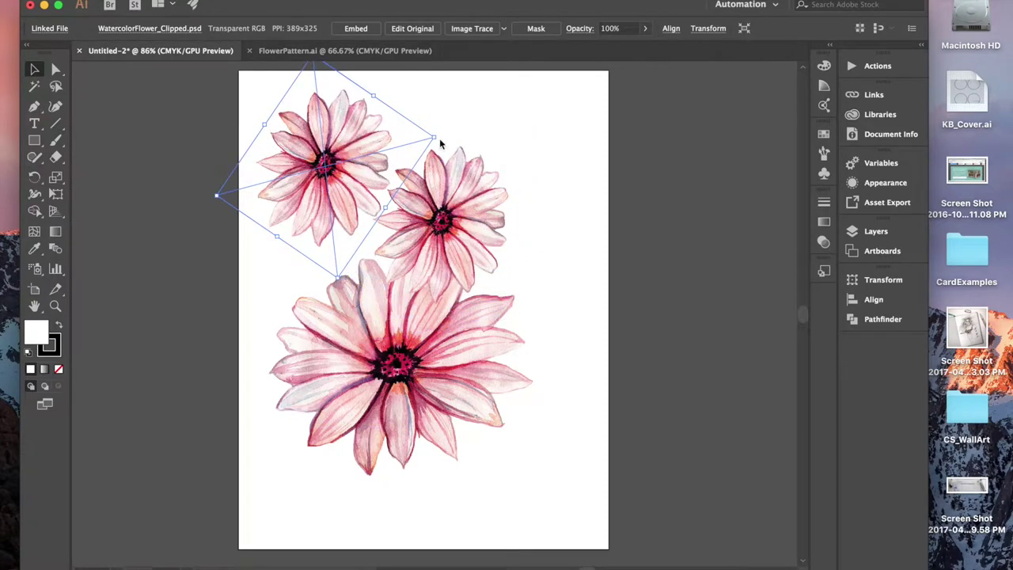
pyautogui.moveTo(441, 144)
pyautogui.mouseDown()
pyautogui.moveTo(419, 131)
pyautogui.moveTo(411, 153)
pyautogui.moveTo(396, 109)
pyautogui.moveTo(452, 165)
pyautogui.moveTo(346, 164)
pyautogui.moveTo(428, 140)
pyautogui.mouseUp()
pyautogui.moveTo(336, 175); pyautogui.dragTo(440, 132)
# Step: Send the top flower behind the middle one and shrink it further. Add a rotated copy at the lower right
pyautogui.rightClick(353, 172)
pyautogui.click(423, 168)
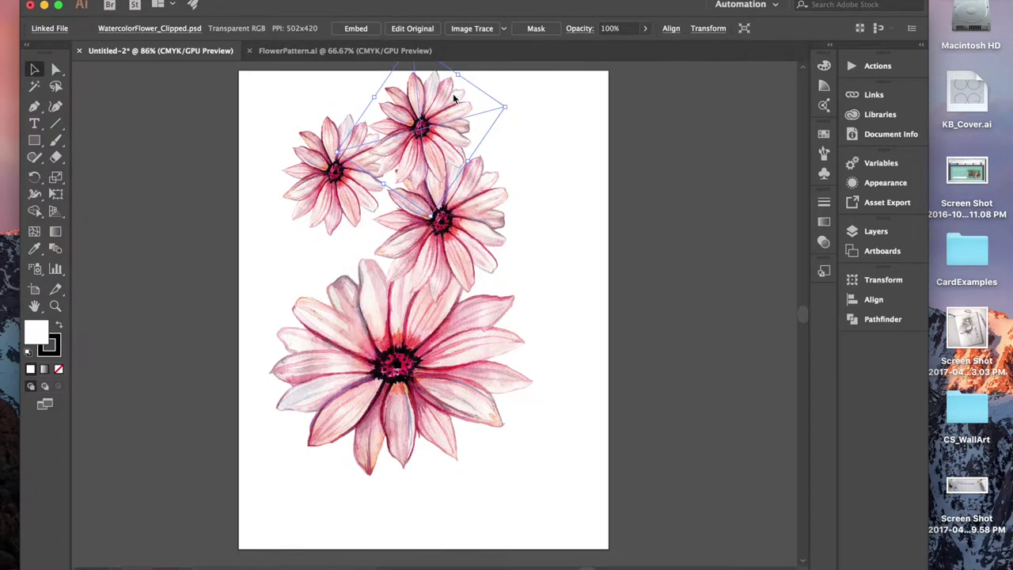
pyautogui.press('super+bracketleft')
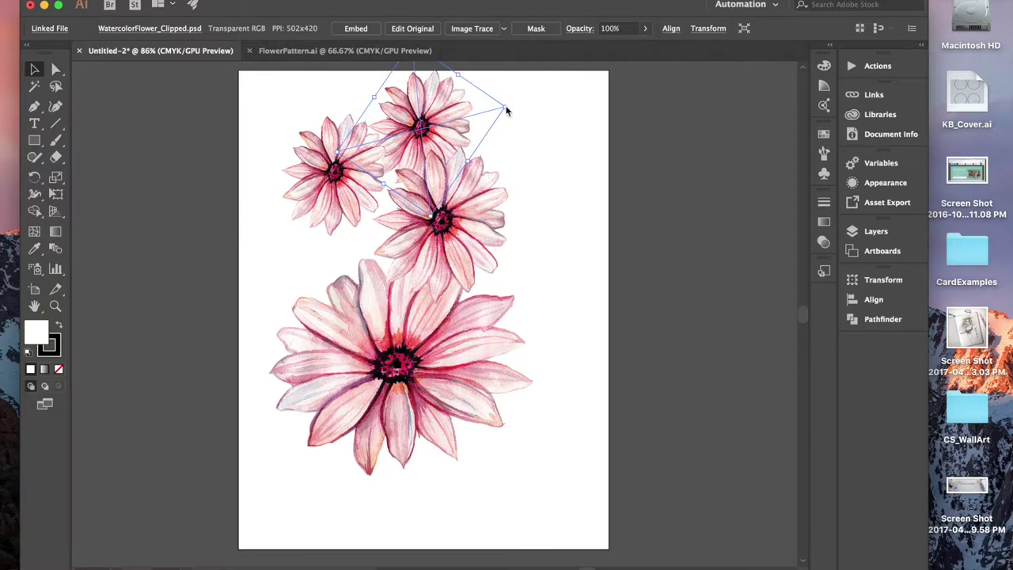
pyautogui.moveTo(507, 111); pyautogui.dragTo(468, 117)
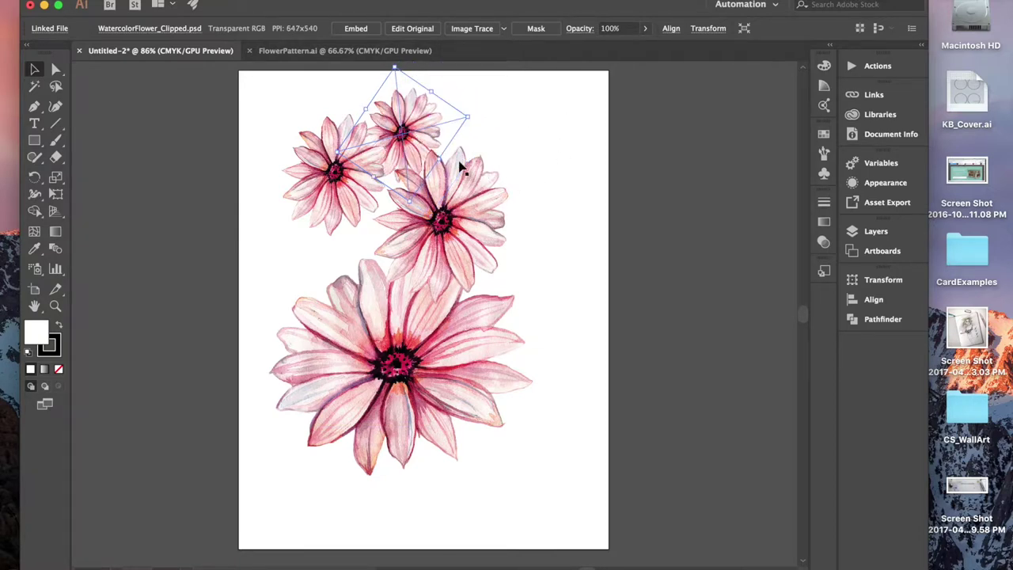
pyautogui.moveTo(464, 167); pyautogui.dragTo(582, 416)
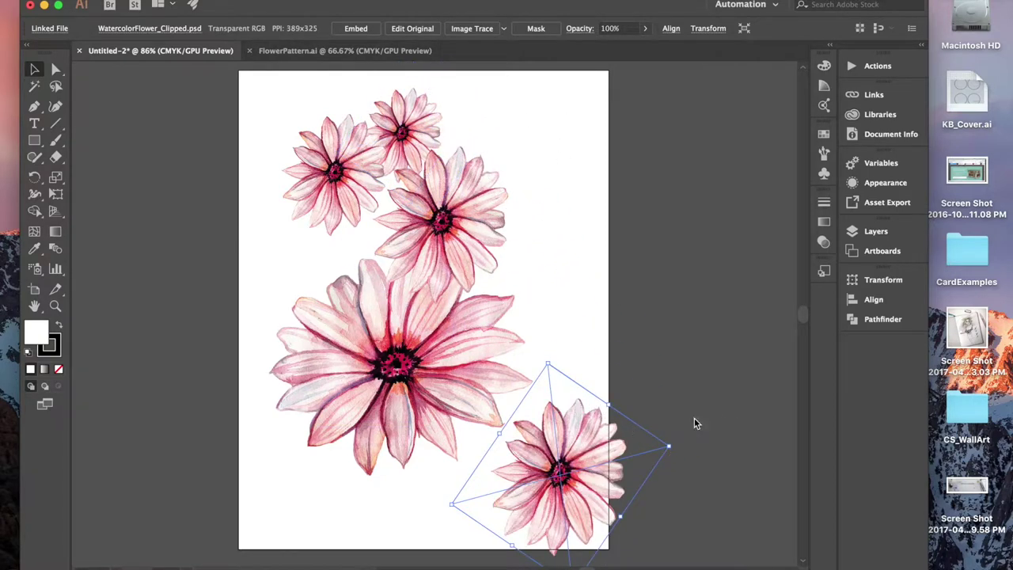
pyautogui.moveTo(673, 446); pyautogui.dragTo(518, 398)
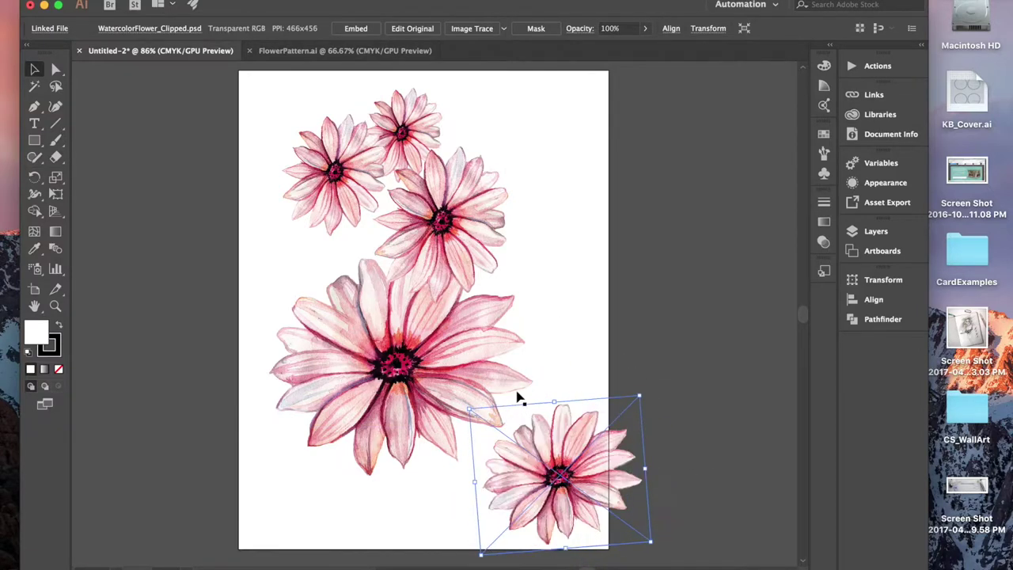
# Step: Place the rotated daisy over the lower-right artboard edge and show its Transform values (X 8.2605 in, Y 10.5807 in)
pyautogui.press('super+minus')
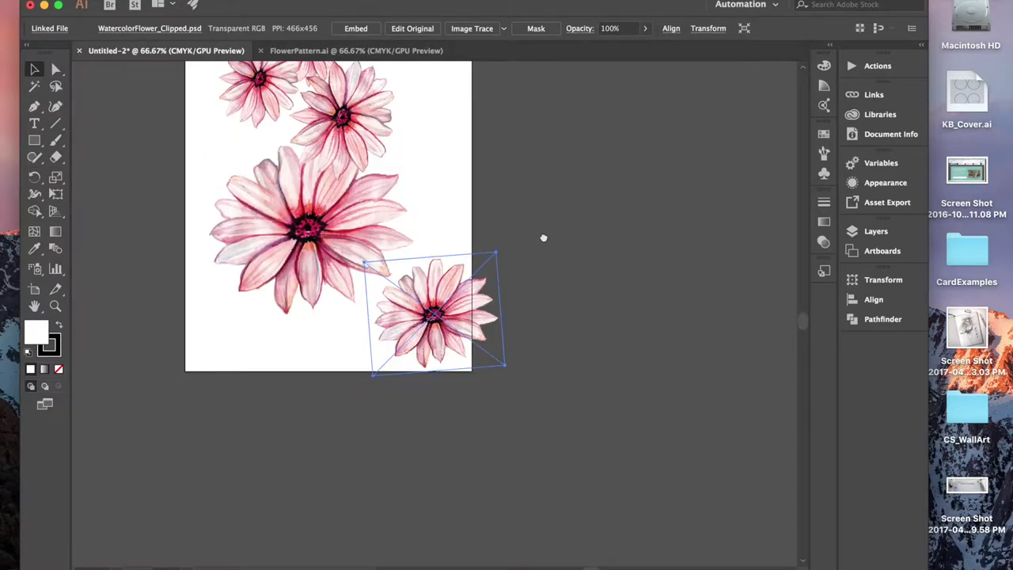
pyautogui.moveTo(548, 455); pyautogui.dragTo(311, 385)
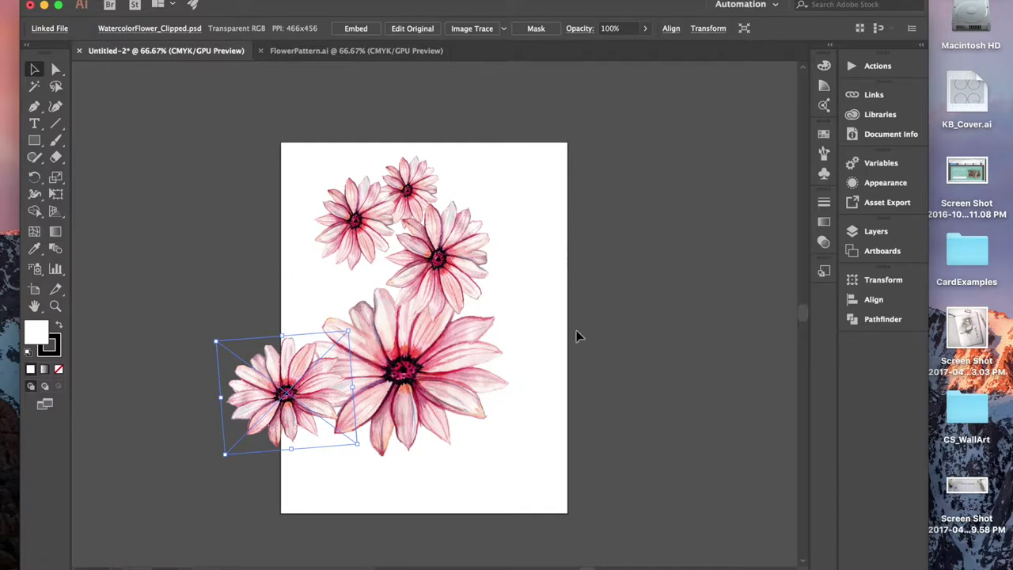
pyautogui.moveTo(355, 397); pyautogui.dragTo(586, 493)
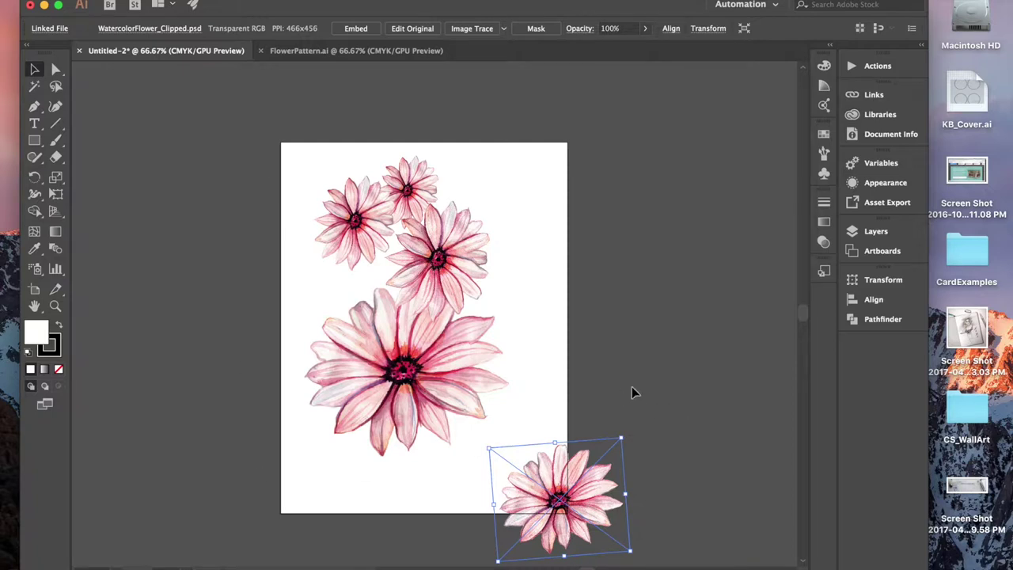
pyautogui.moveTo(588, 377); pyautogui.dragTo(584, 345)
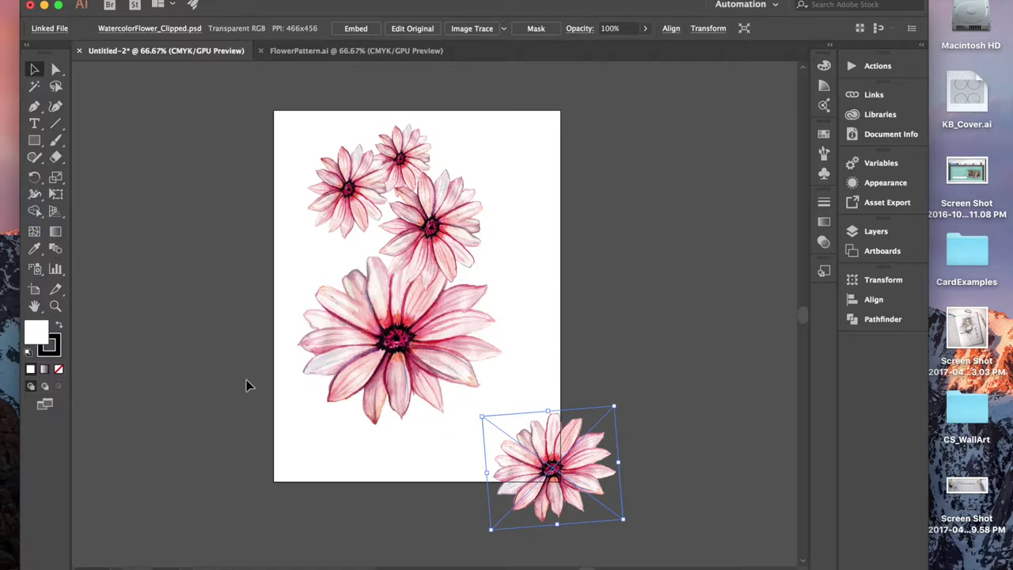
pyautogui.click(671, 29)
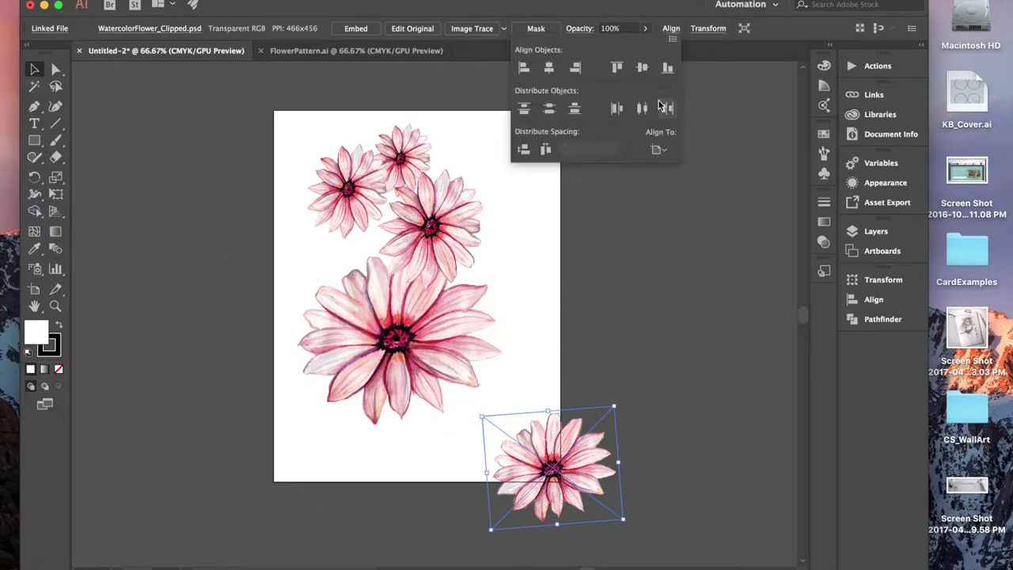
pyautogui.click(708, 29)
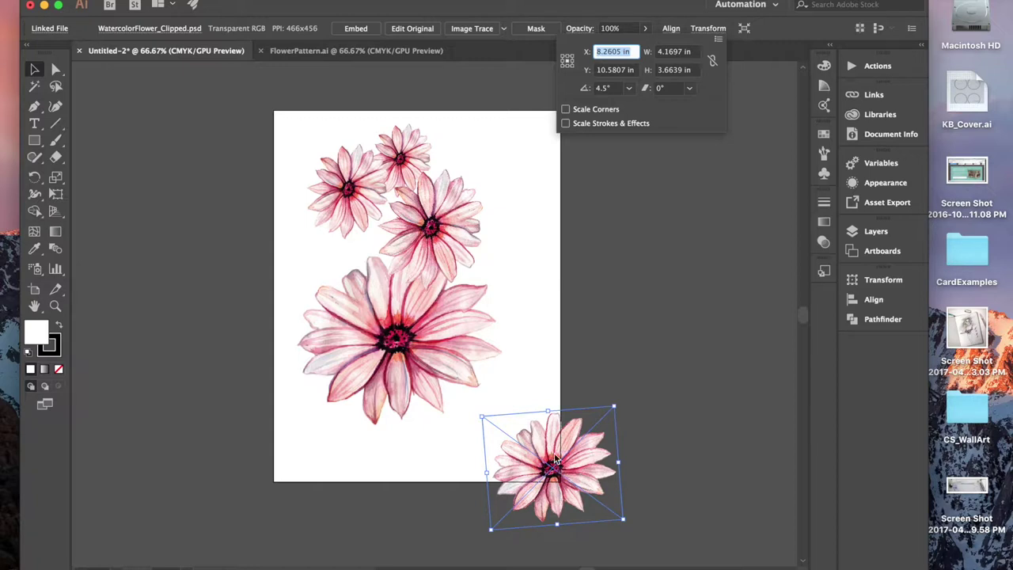
# Step: Copy the lower-right daisy 11 in higher by appending -11 to its Transform Y value, then deselect
pyautogui.click(646, 308)
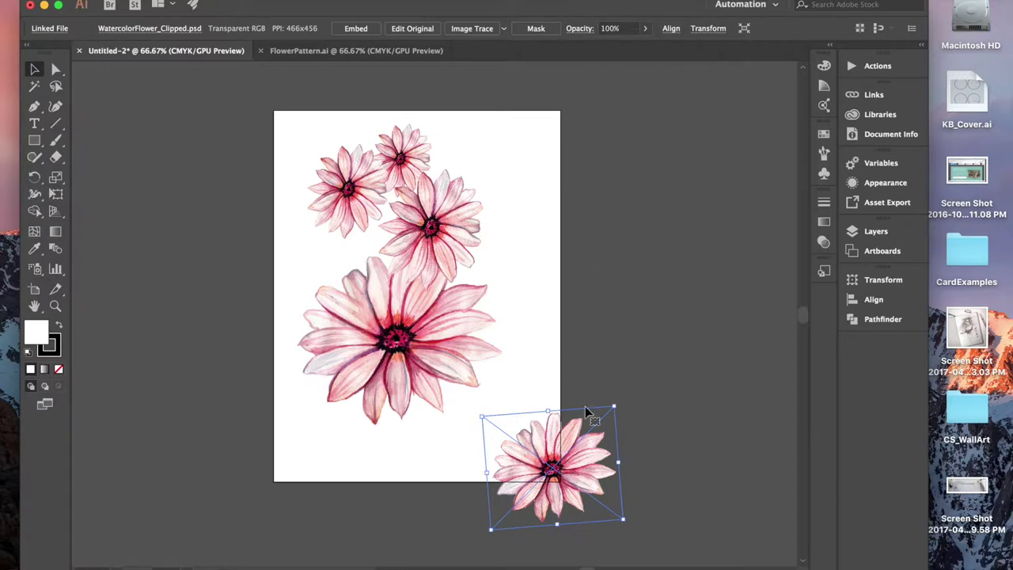
pyautogui.click(708, 31)
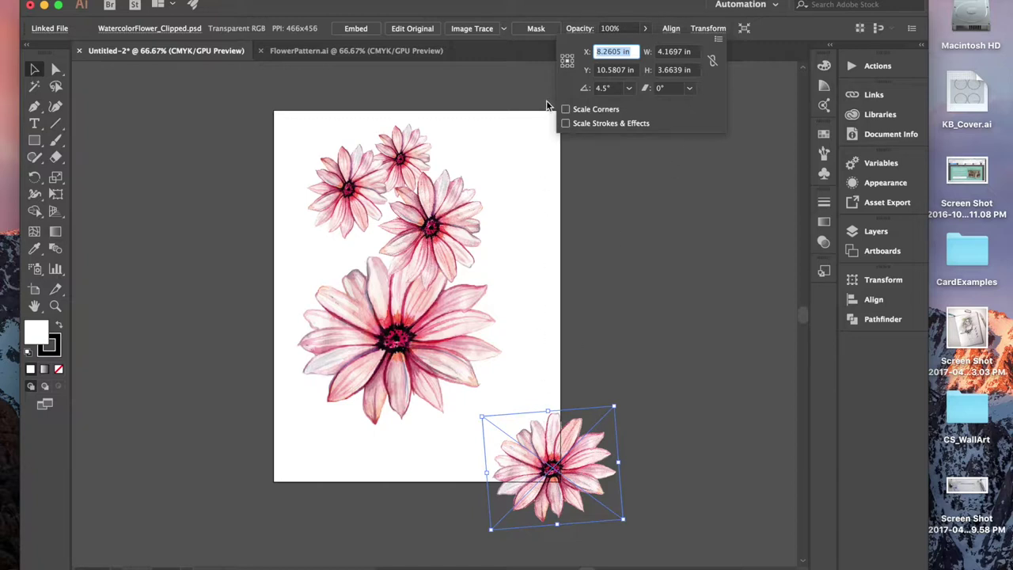
pyautogui.click(634, 72)
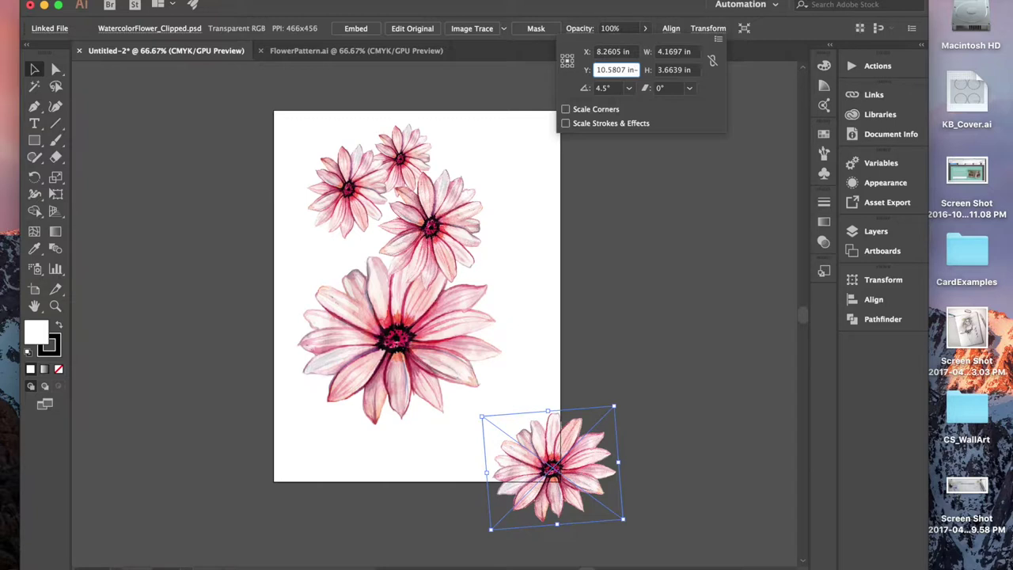
pyautogui.write('-11')
pyautogui.hotkey('alt', 'Return')
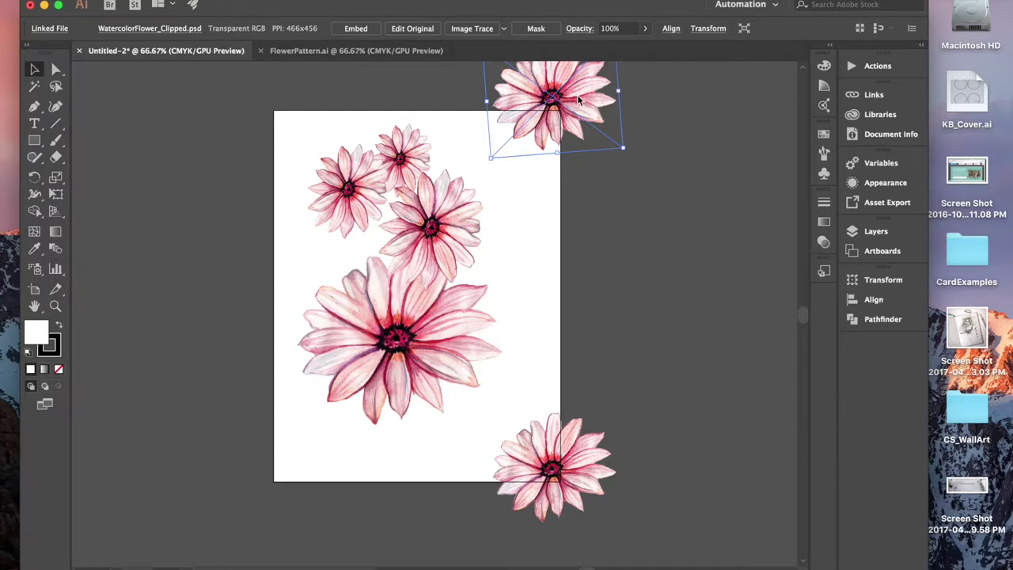
pyautogui.click(668, 303)
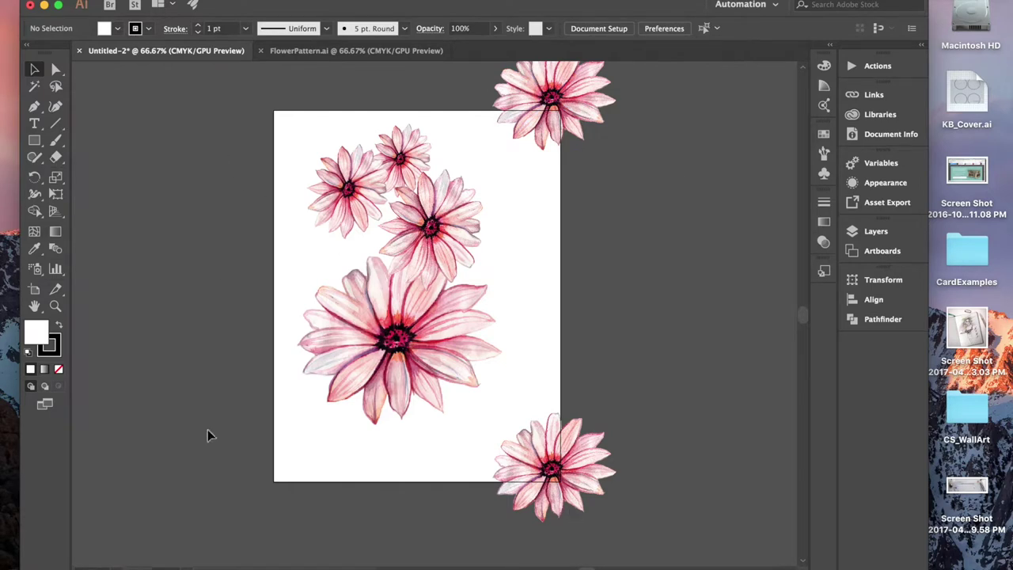
# Step: Select the top and bottom right-edge daisies and Paste in Place copies of them
pyautogui.click(578, 107)
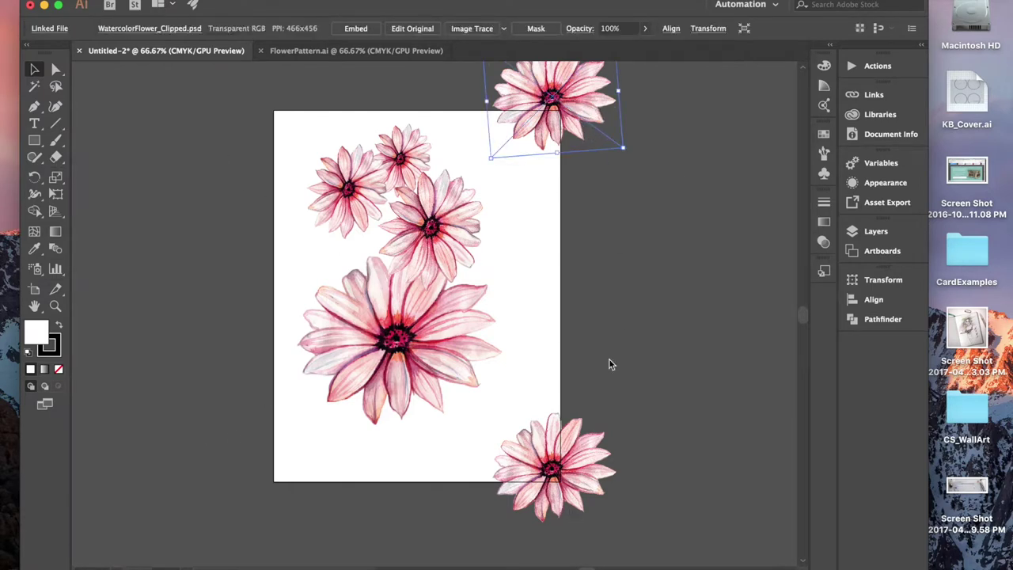
pyautogui.keyDown('shift'); pyautogui.click(567, 459); pyautogui.keyUp('shift')
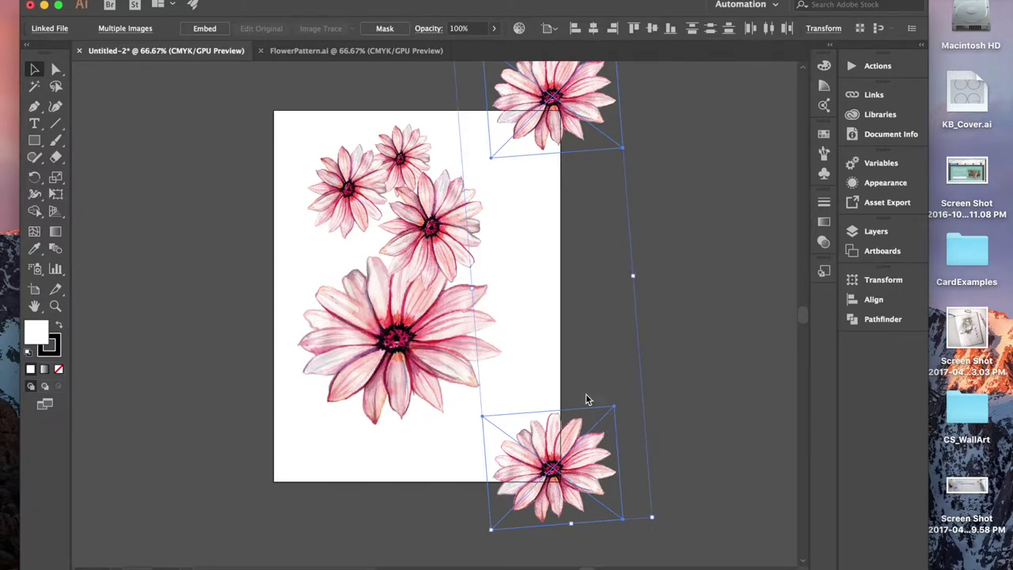
pyautogui.click(152, 2)
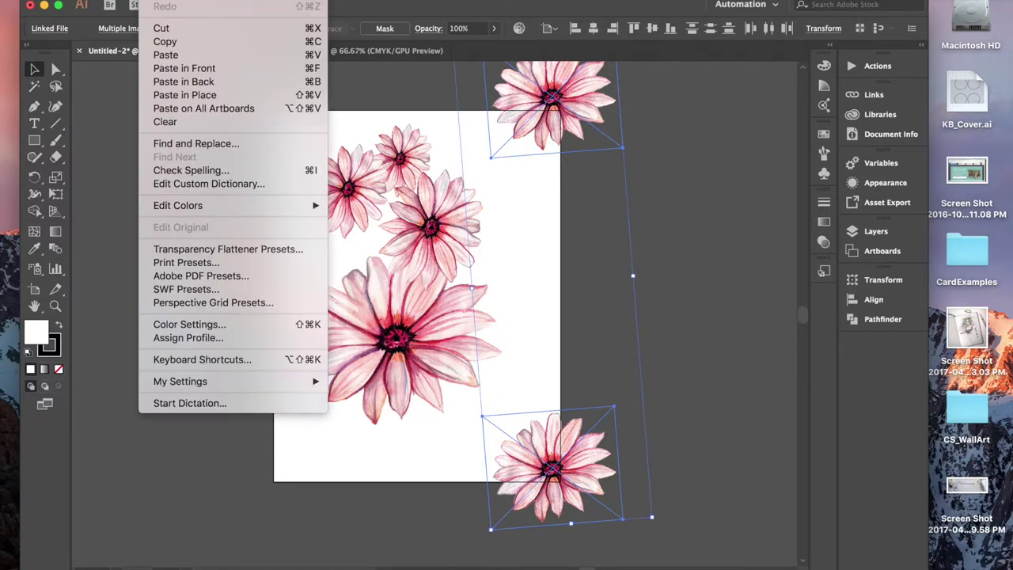
pyautogui.click(182, 95)
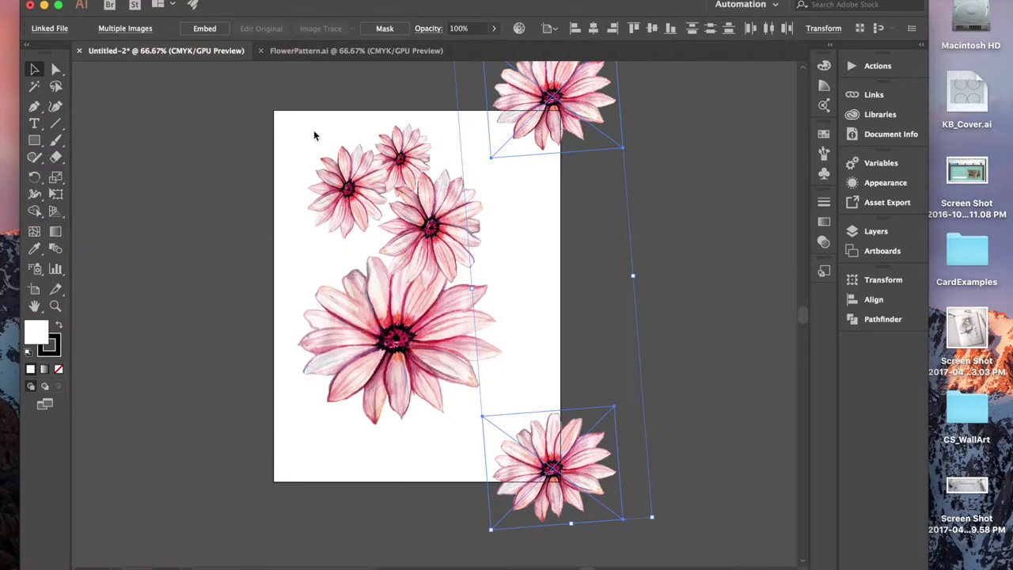
# Step: Shift the pasted copies 8.5 in left by appending -8.5 to the Transform X value, then deselect
pyautogui.click(826, 30)
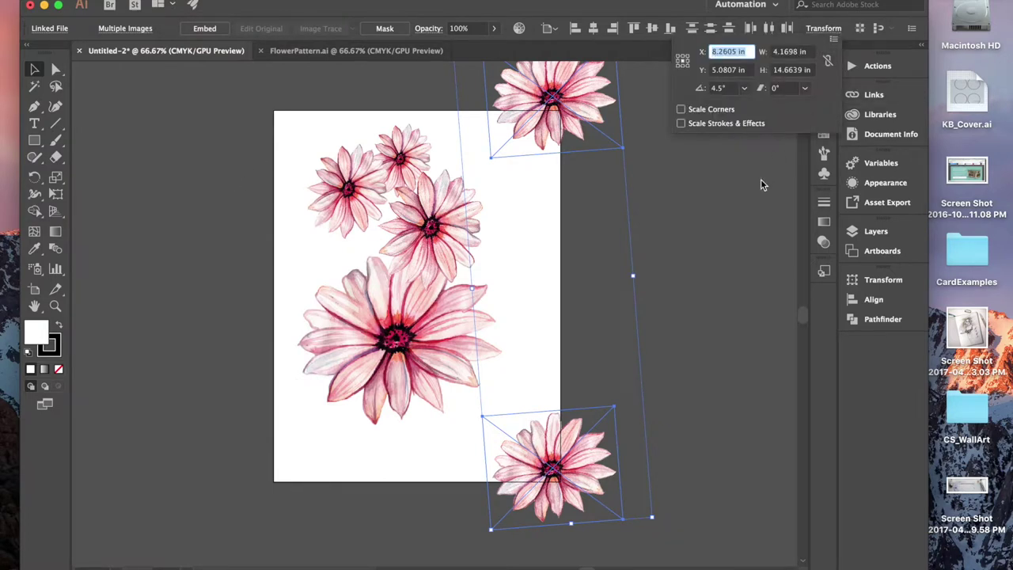
pyautogui.click(752, 55)
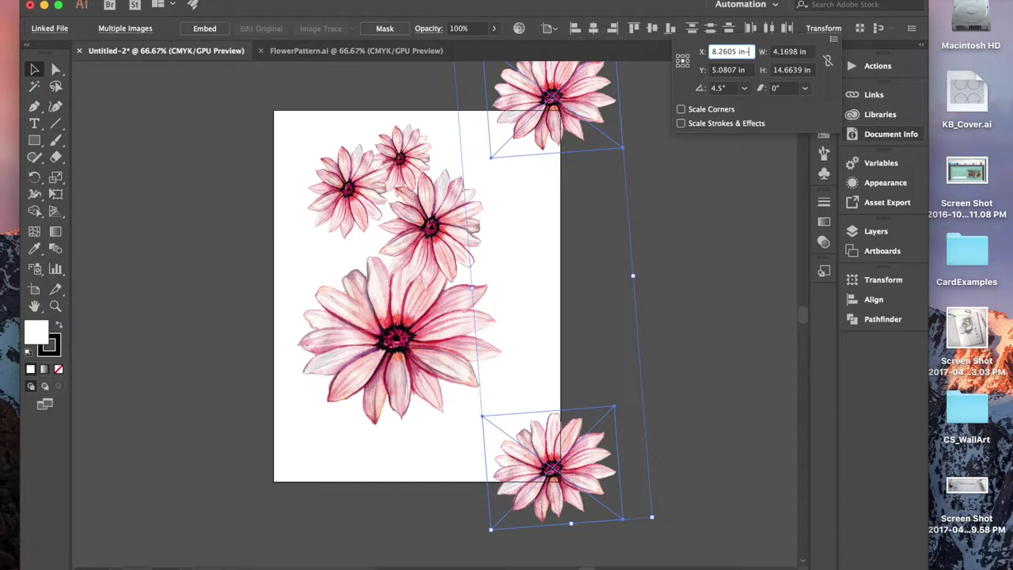
pyautogui.write('-8.5')
pyautogui.hotkey('alt', 'Return')
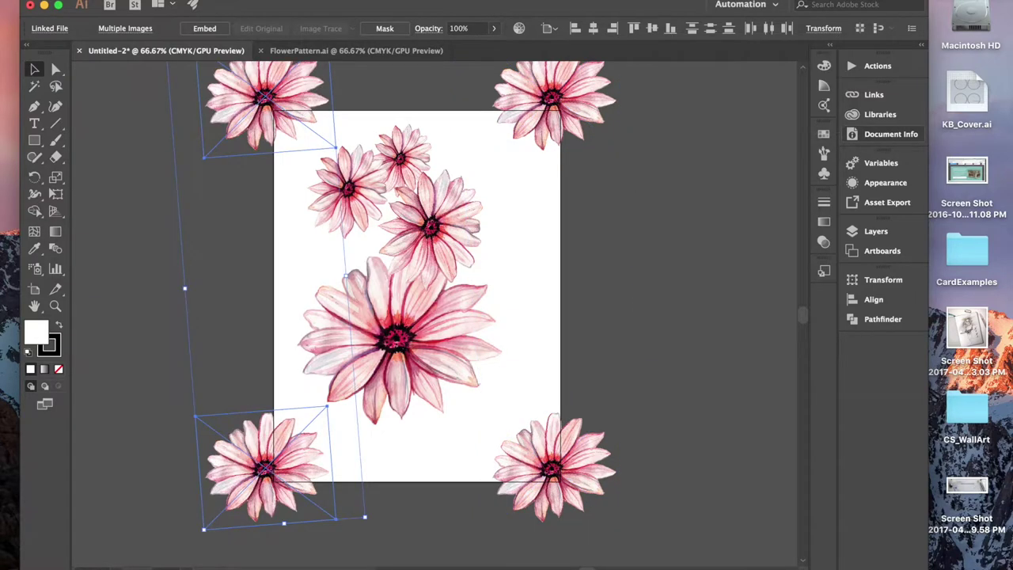
pyautogui.click(735, 270)
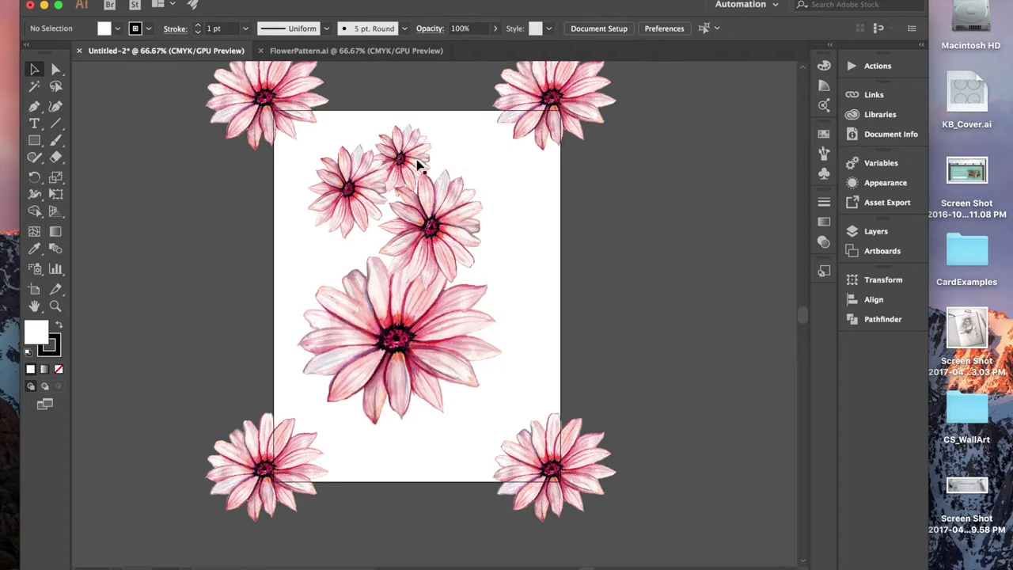
# Step: Duplicate the upper-left daisy onto the right edge. Enlarge it, tilt it clockwise and nudge it beside the big flower
pyautogui.moveTo(365, 186); pyautogui.dragTo(542, 382)
pyautogui.moveTo(523, 317); pyautogui.dragTo(516, 256)
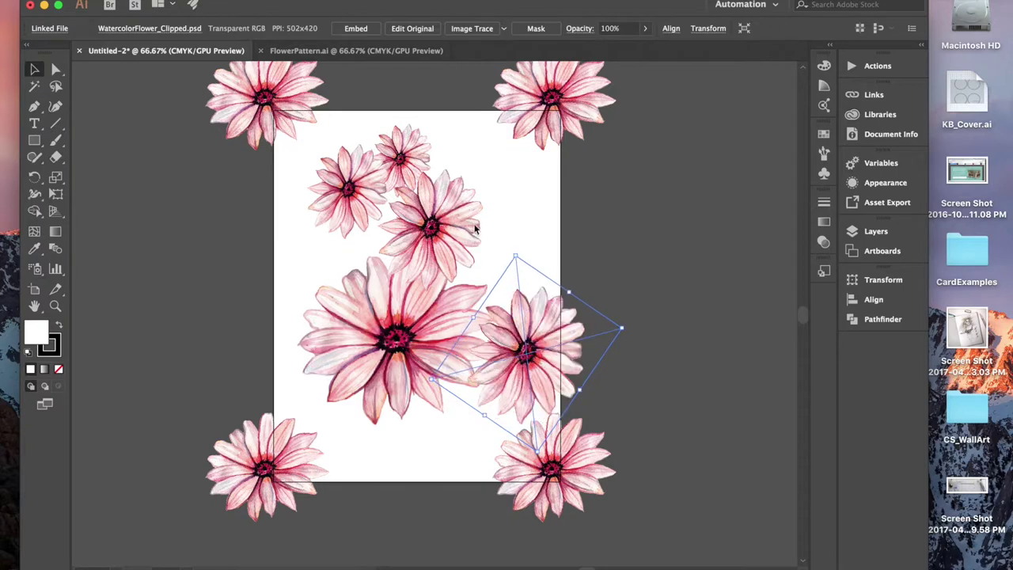
pyautogui.moveTo(628, 329); pyautogui.dragTo(624, 372)
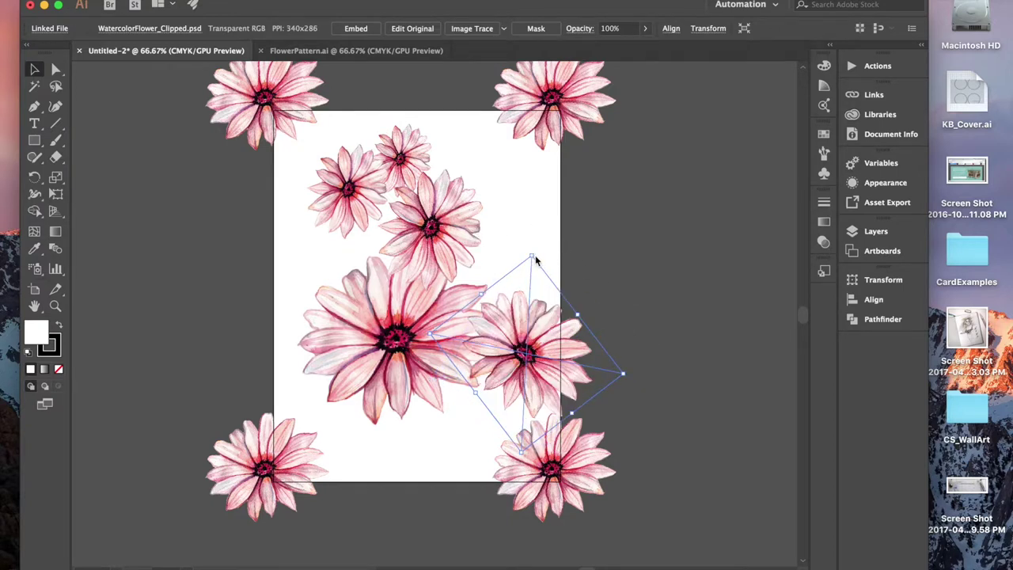
pyautogui.moveTo(536, 259); pyautogui.dragTo(554, 310)
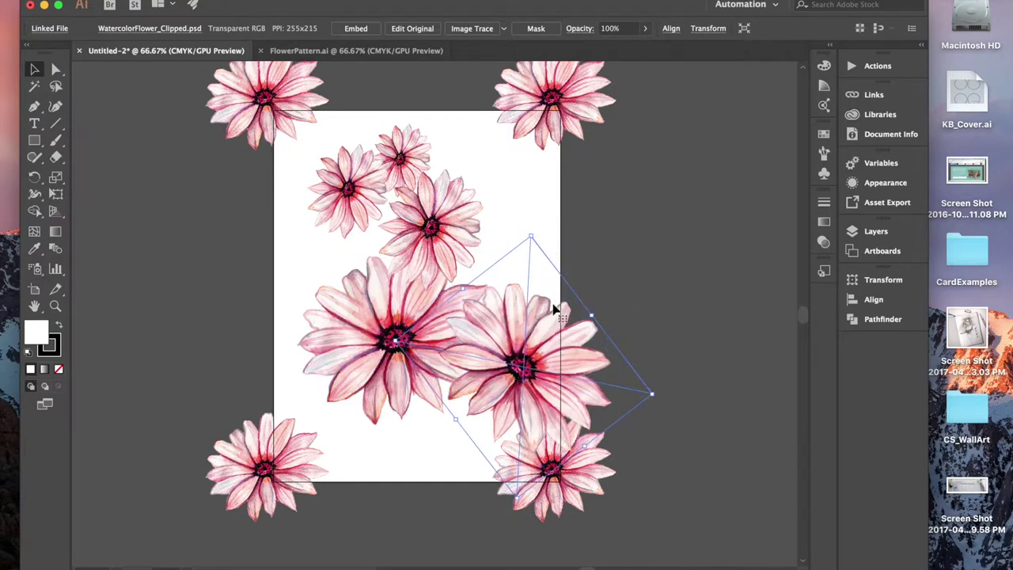
pyautogui.moveTo(531, 237); pyautogui.dragTo(529, 265)
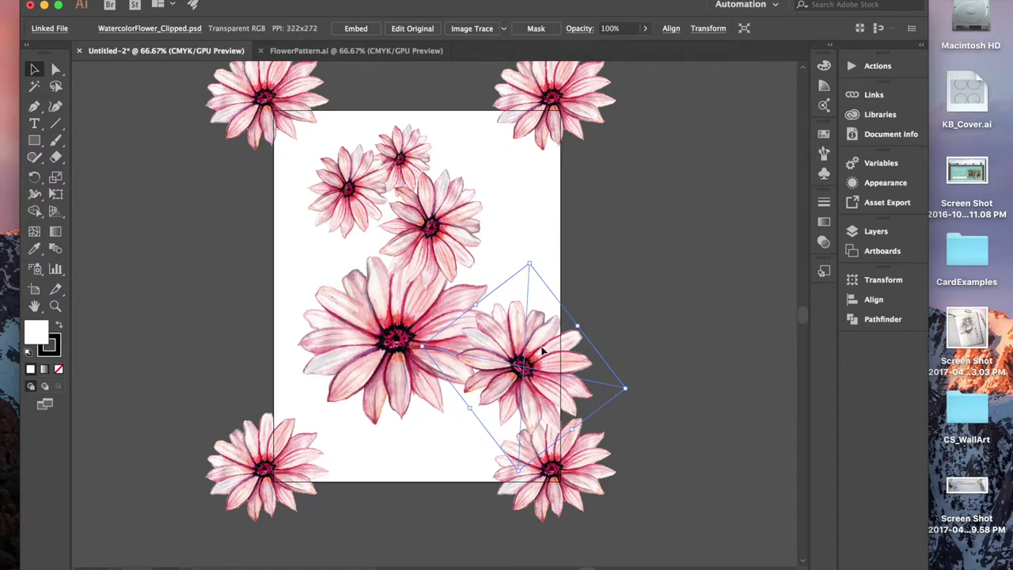
pyautogui.moveTo(543, 353); pyautogui.dragTo(540, 358)
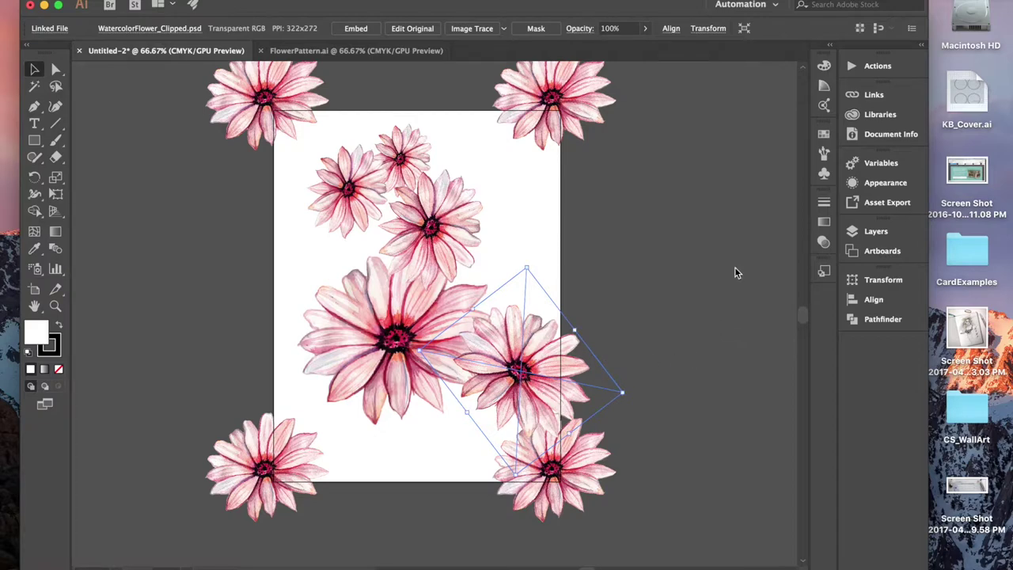
# Step: Paste the tilted daisy in place, shift it 8 in left with X -8, then view FlowerPattern.ai
pyautogui.click(150, 2)
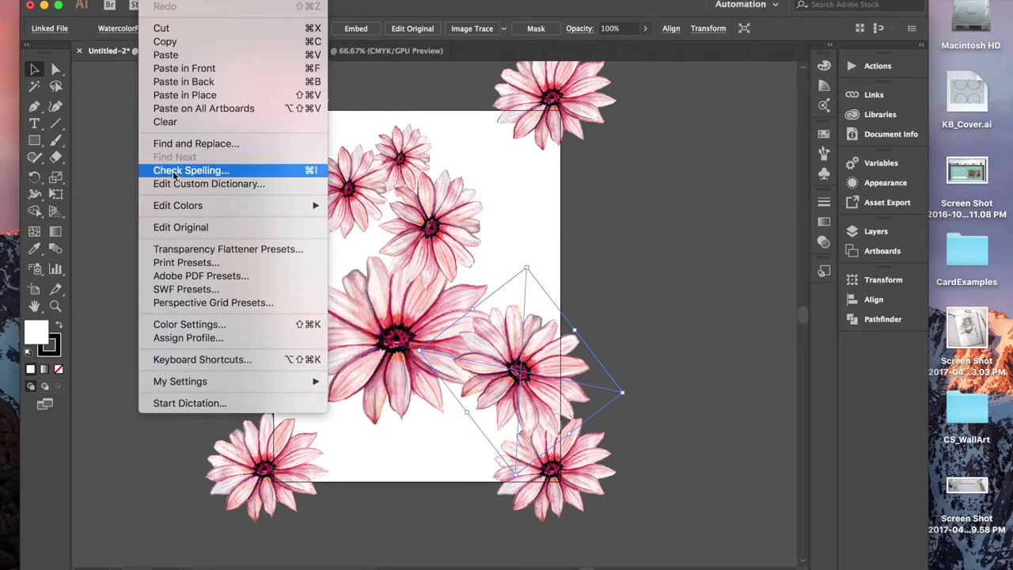
pyautogui.click(180, 95)
pyautogui.click(709, 28)
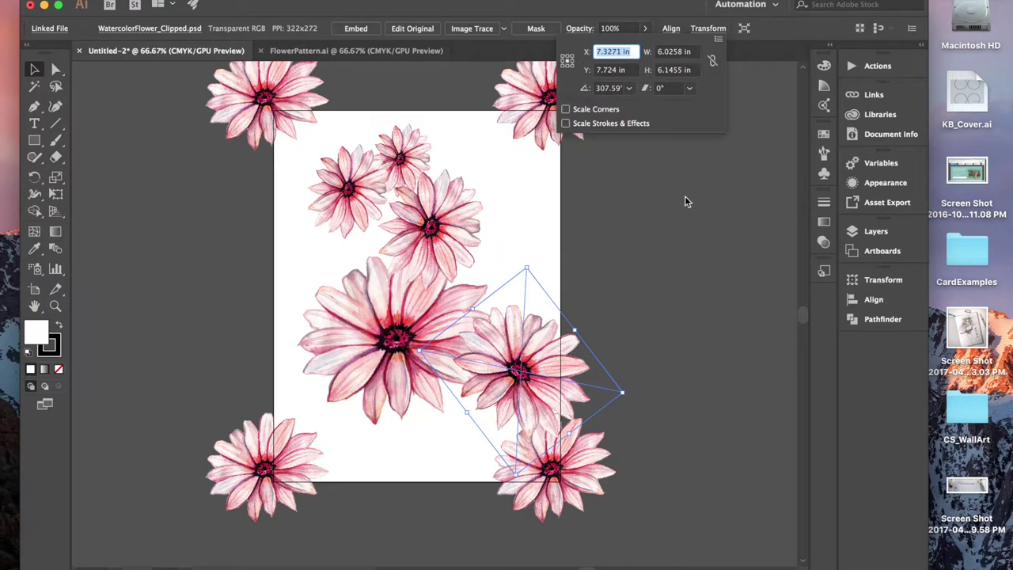
pyautogui.click(634, 52)
pyautogui.write('-8.5')
pyautogui.press('Return')
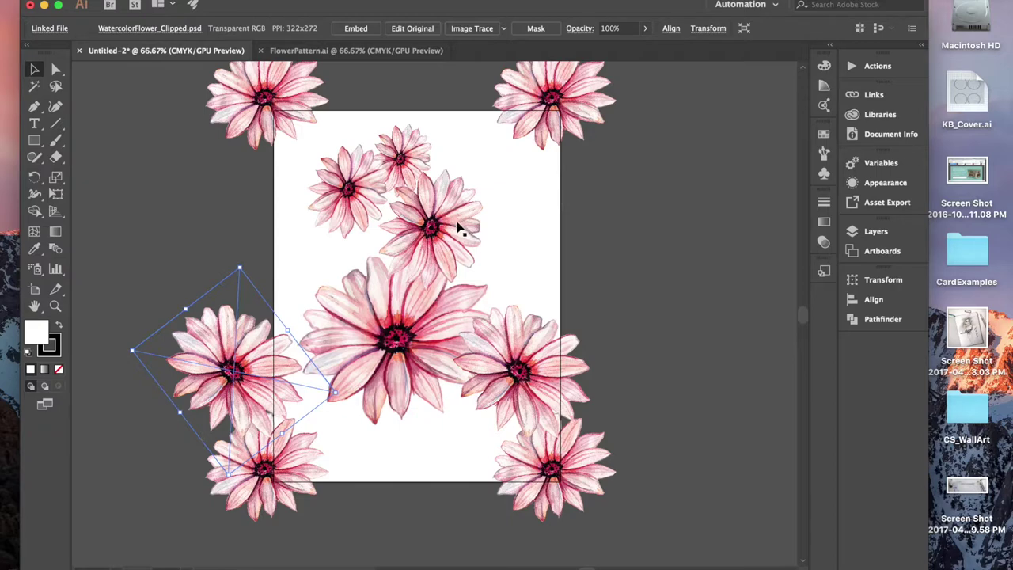
pyautogui.click(329, 49)
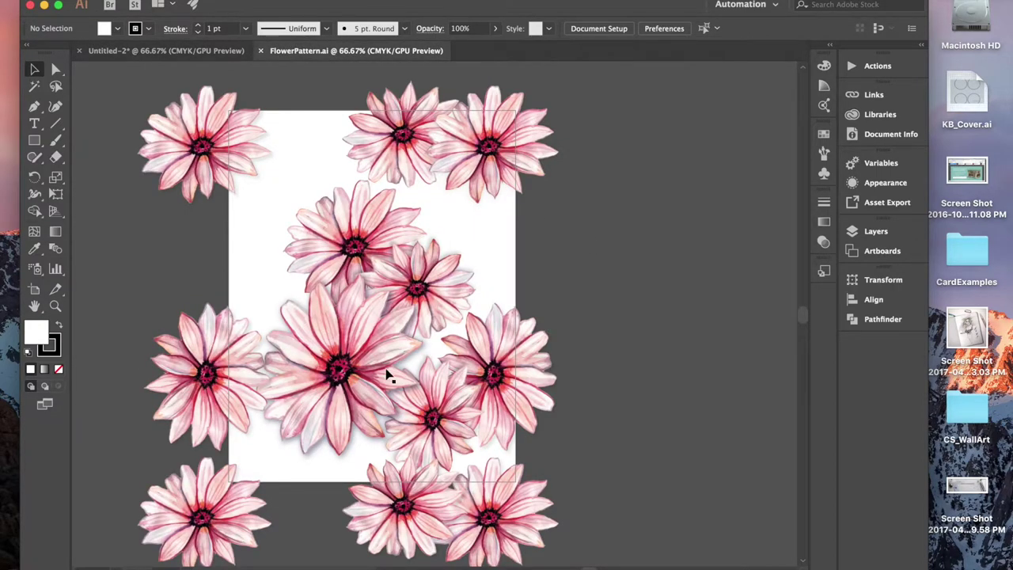
# Step: Compare Untitled-2 with FlowerPattern.ai, then select the daisy in the upper middle of Untitled-2
pyautogui.click(194, 51)
pyautogui.click(363, 50)
pyautogui.click(184, 50)
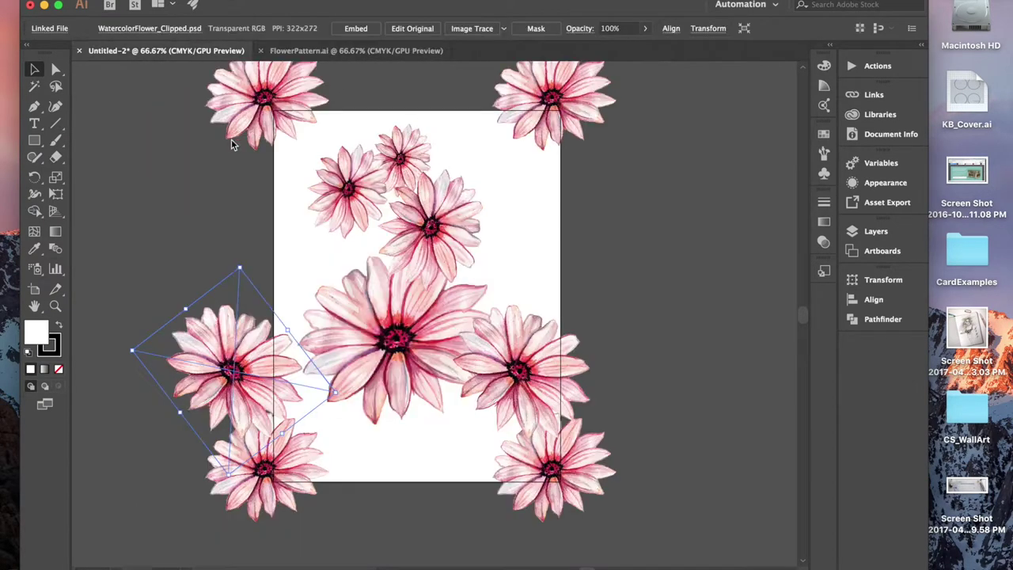
pyautogui.click(338, 52)
pyautogui.click(230, 51)
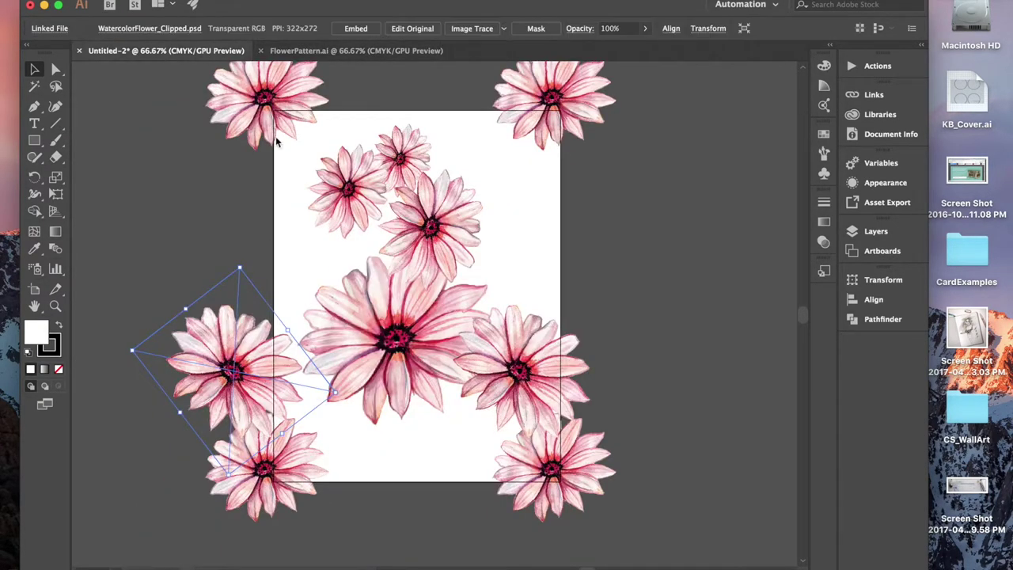
pyautogui.click(450, 229)
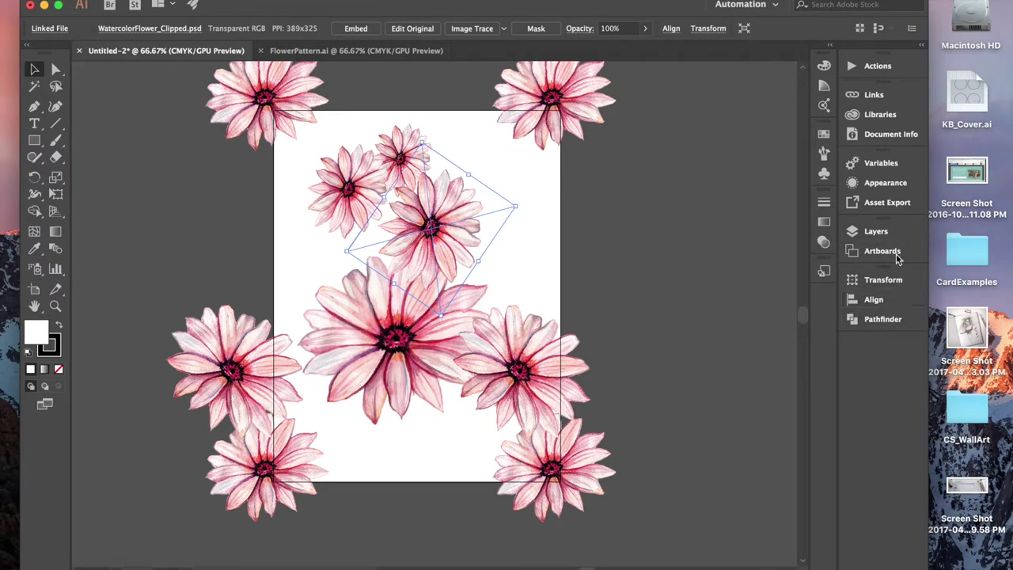
# Step: Try a Drop Shadow on the daisy from the Appearance panel, preview it, and cancel
pyautogui.click(886, 183)
pyautogui.click(718, 261)
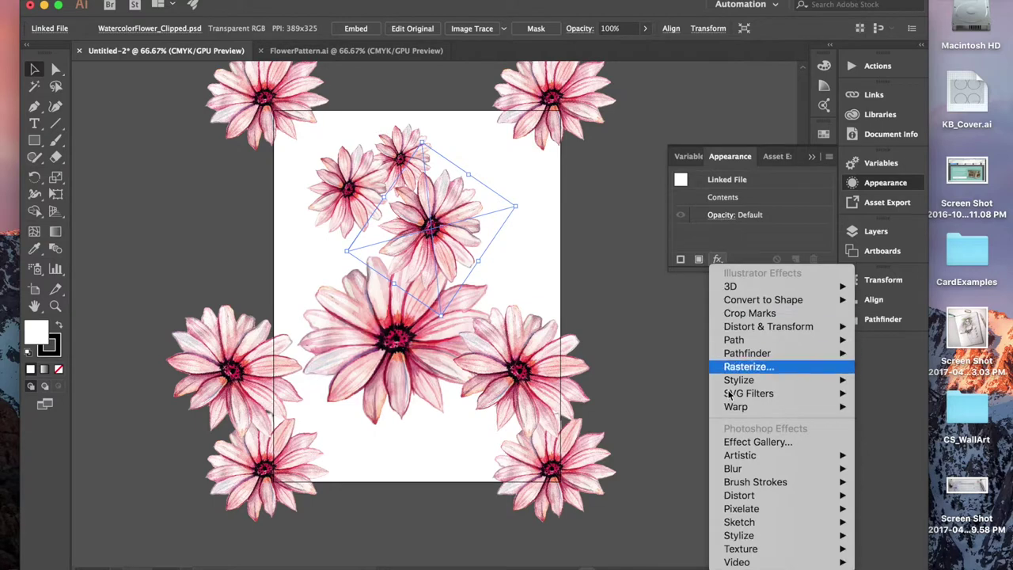
pyautogui.moveTo(801, 382)
pyautogui.click(902, 381)
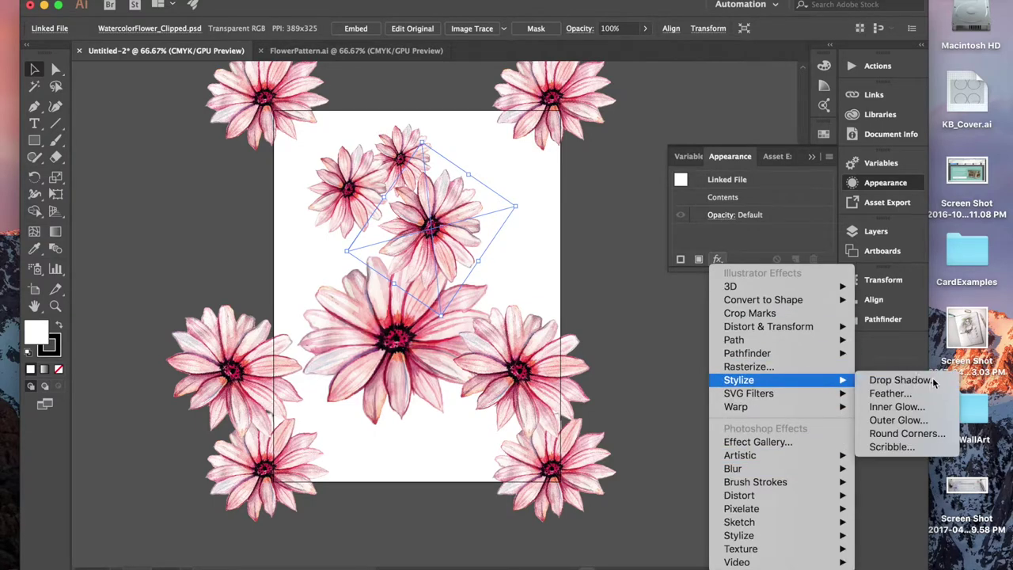
pyautogui.click(735, 291)
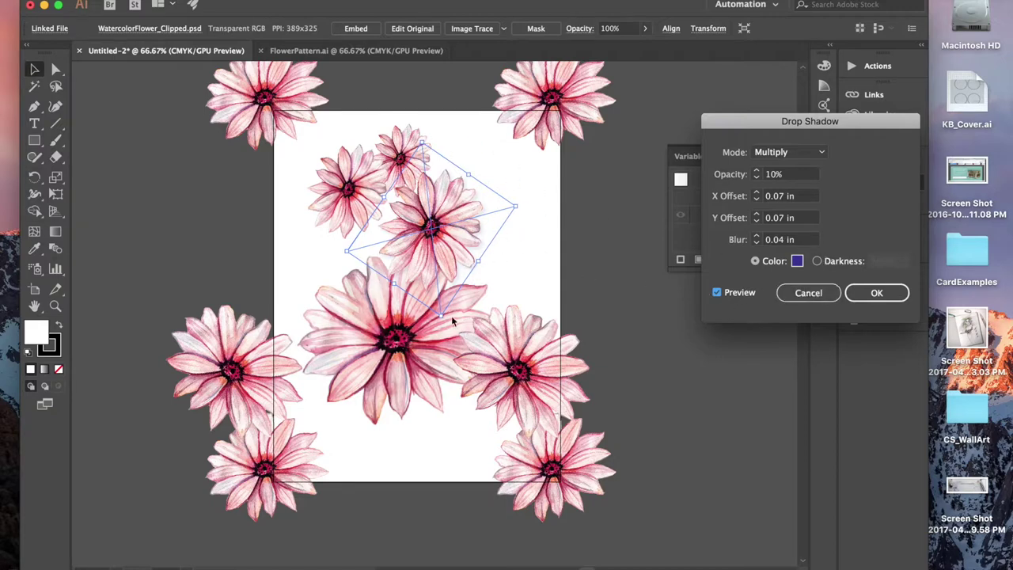
pyautogui.click(830, 299)
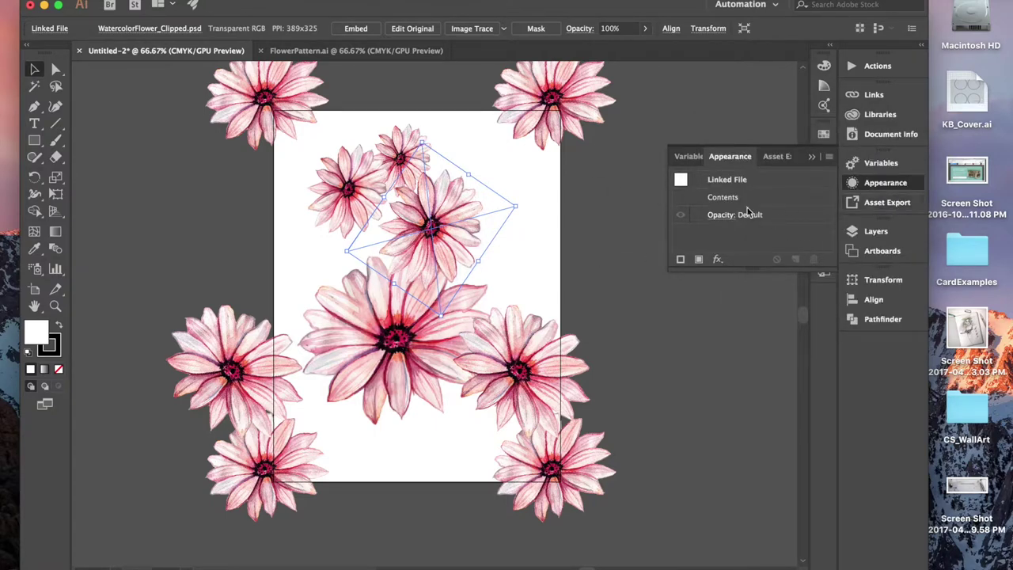
# Step: Apply a Drop Shadow to the daisy with a navy colour and 30% opacity
pyautogui.click(718, 259)
pyautogui.moveTo(779, 327)
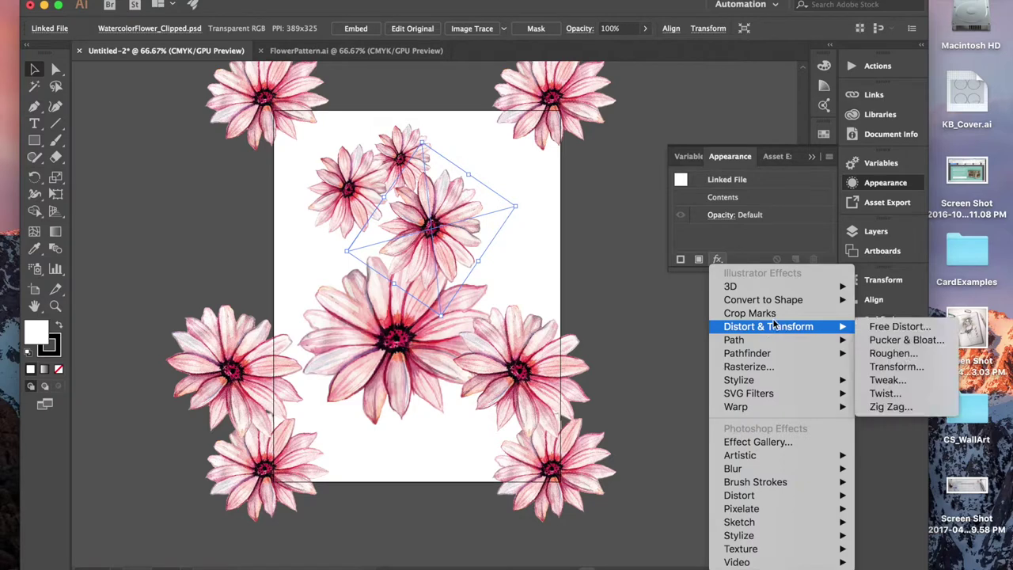
pyautogui.moveTo(772, 381)
pyautogui.click(898, 380)
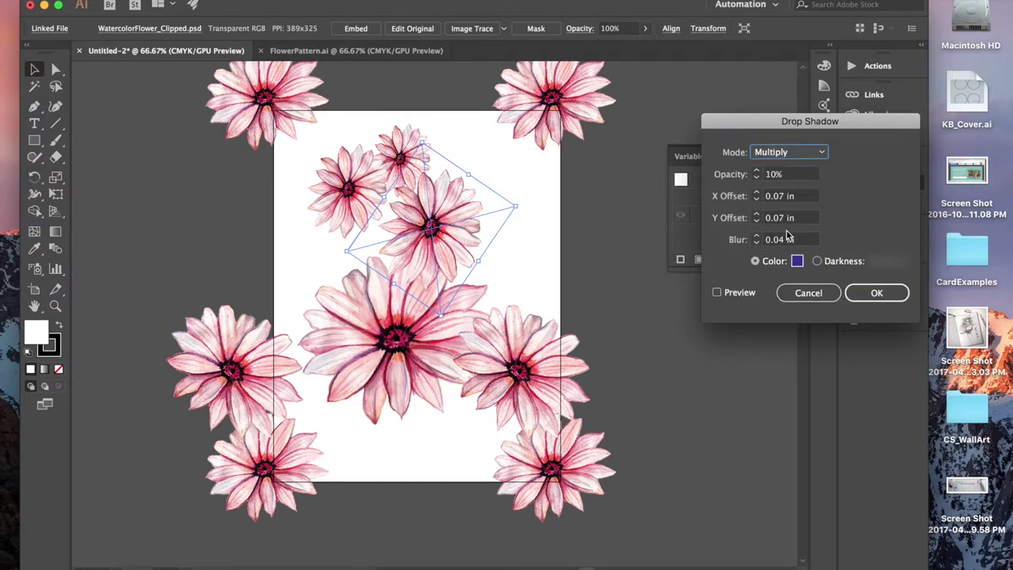
pyautogui.click(797, 260)
pyautogui.click(641, 327)
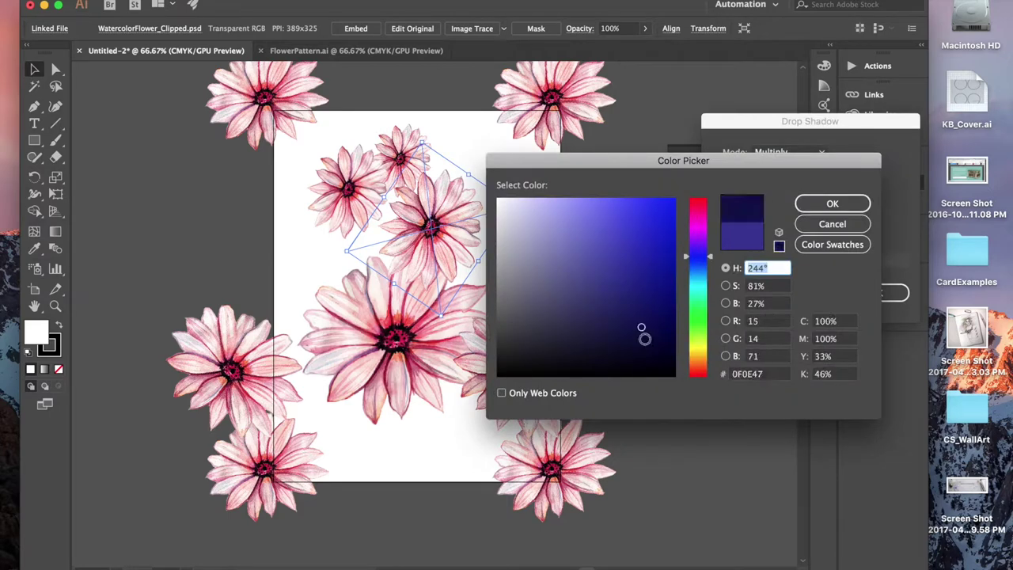
pyautogui.click(832, 204)
pyautogui.click(775, 174)
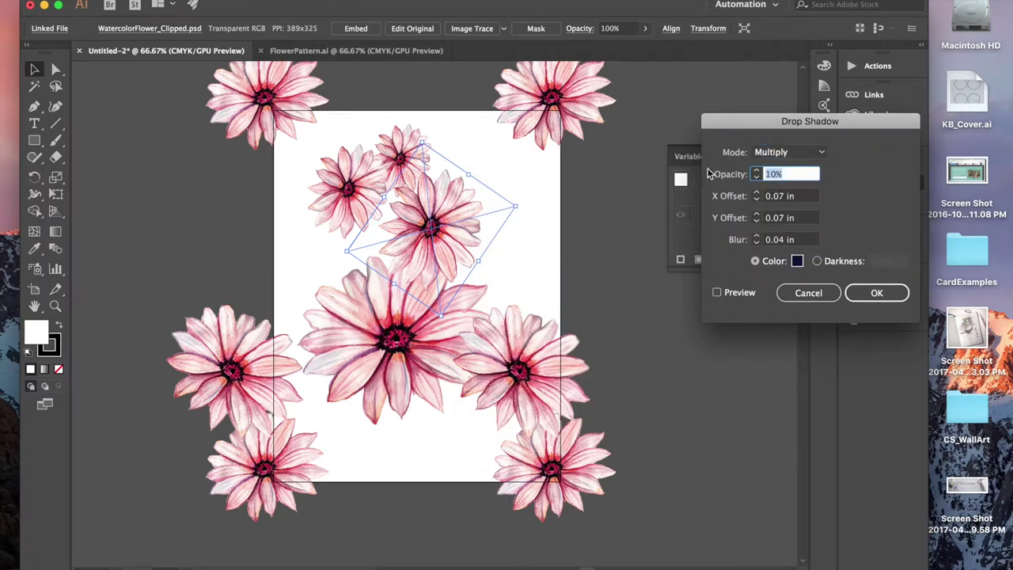
pyautogui.write('30')
pyautogui.click(877, 293)
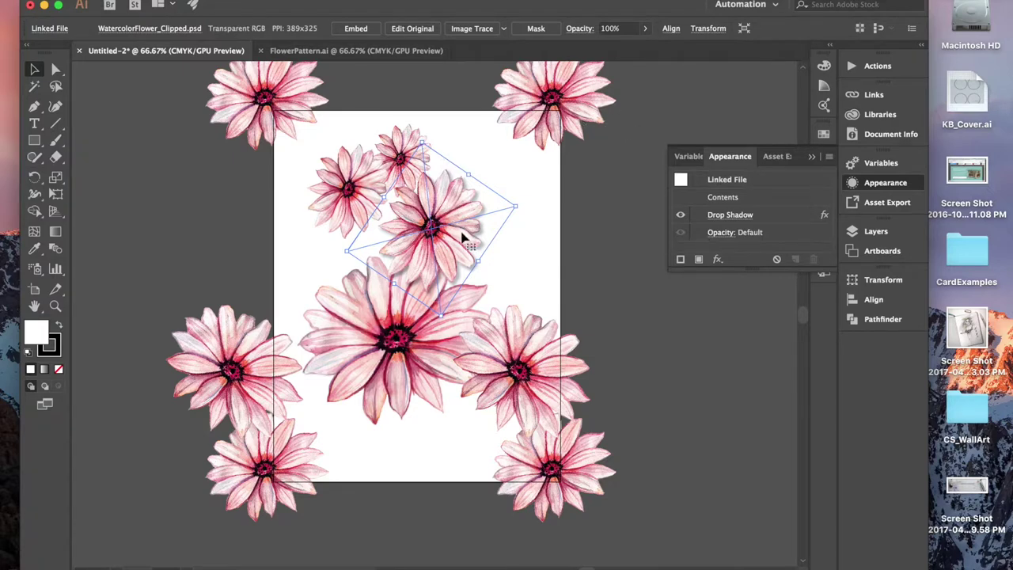
# Step: Select the top-right flower, then switch to FlowerPattern.ai and scroll its canvas to compare
pyautogui.click(587, 109)
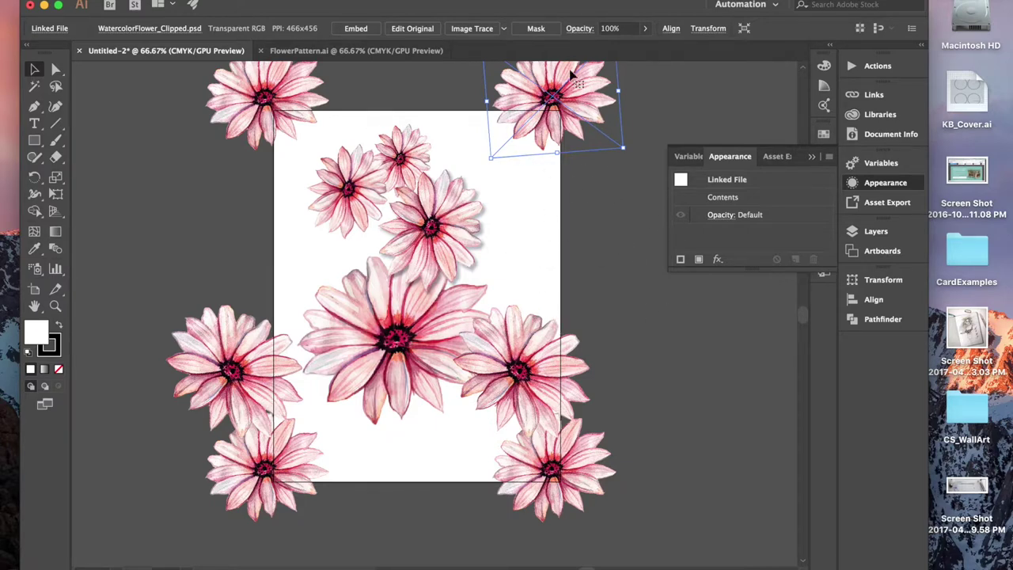
pyautogui.click(330, 50)
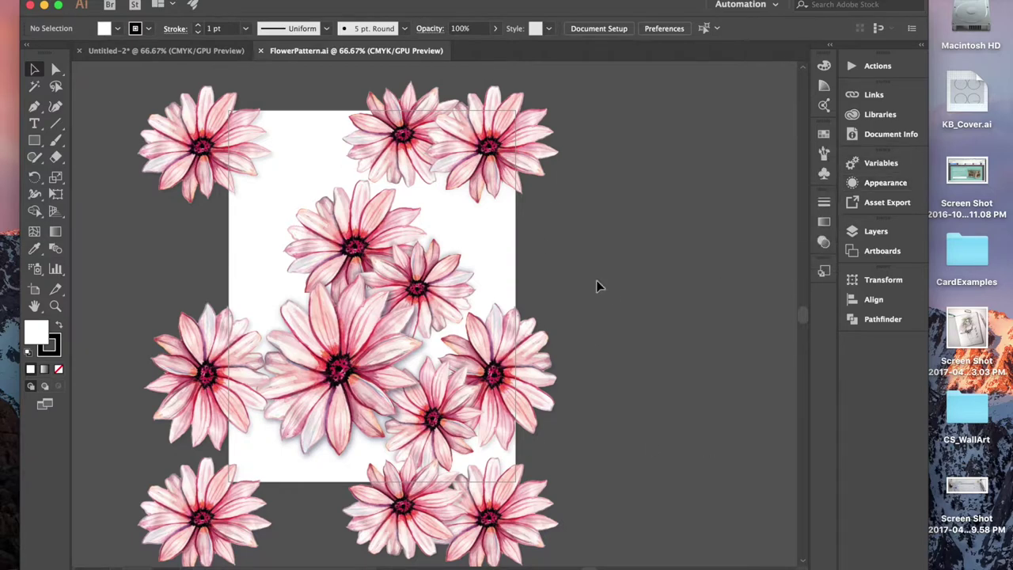
pyautogui.hscroll(-5, 596, 281)
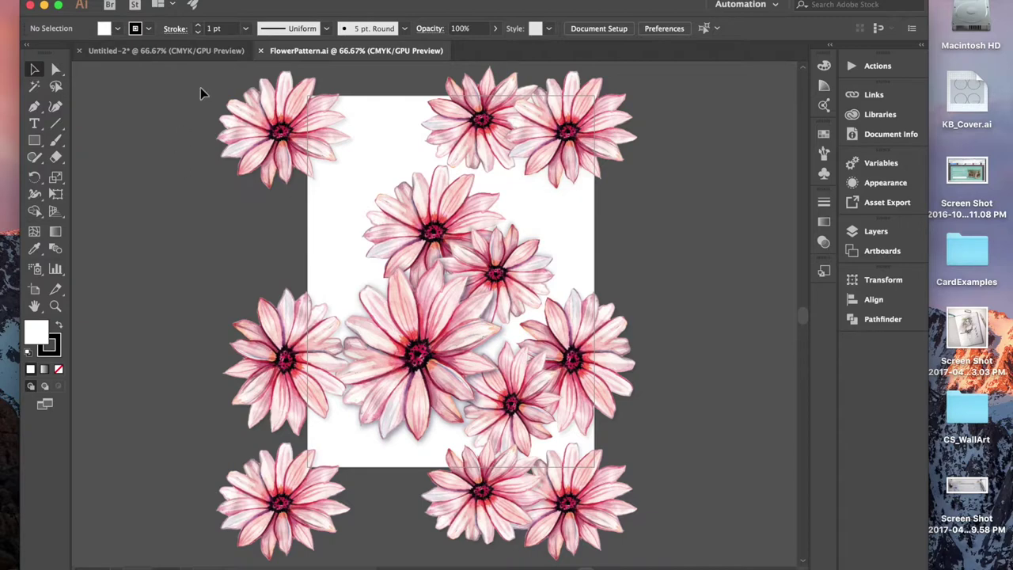
# Step: Select all flowers in Untitled-2 and choose Embed Image(s) from the Links panel menu
pyautogui.click(174, 51)
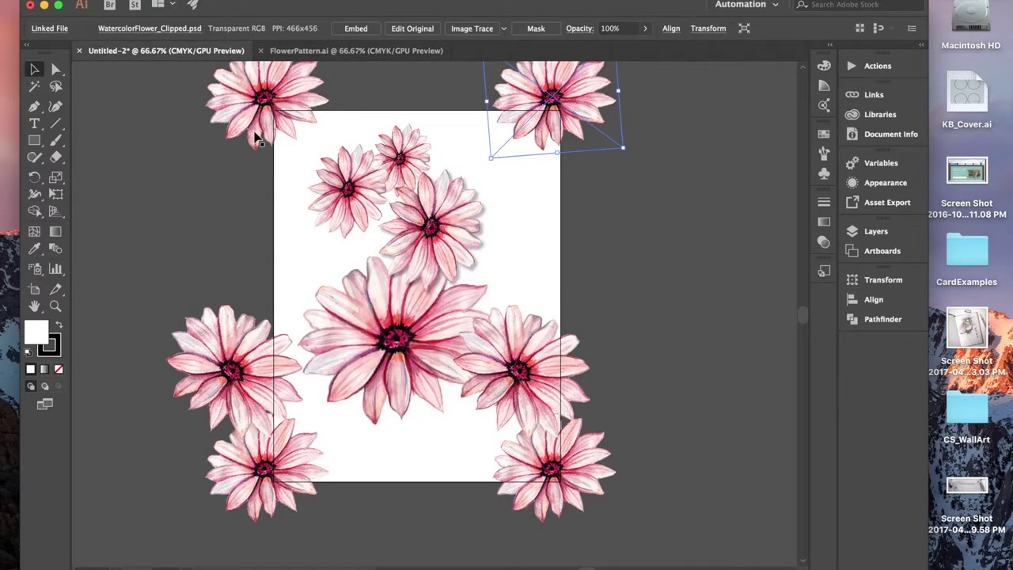
pyautogui.press('super+a')
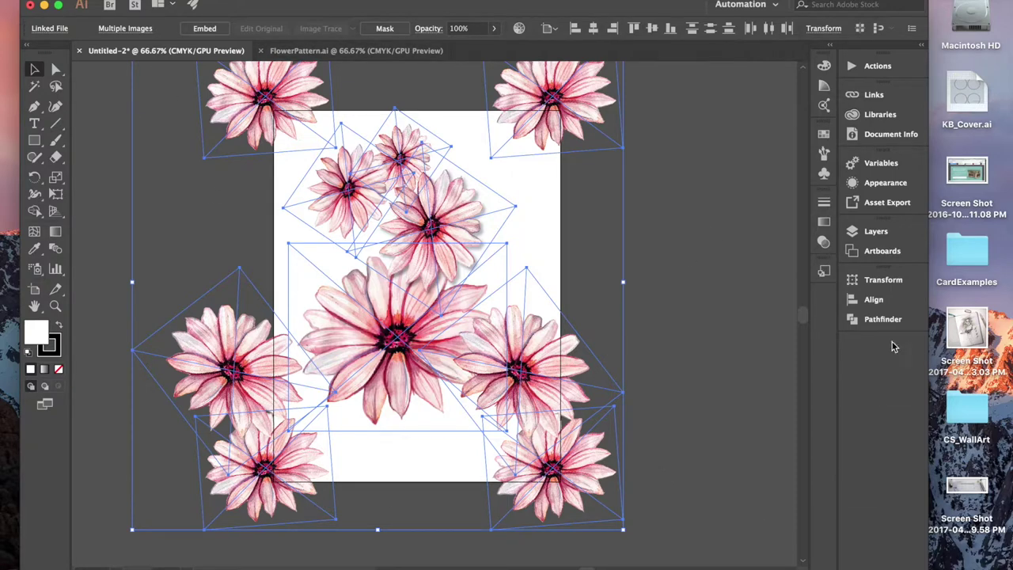
pyautogui.click(874, 94)
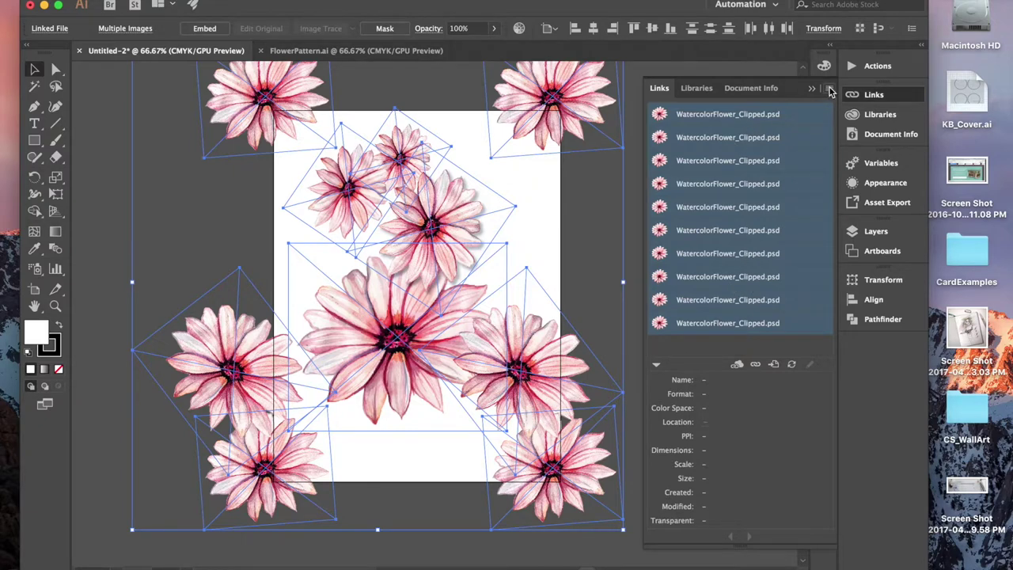
pyautogui.click(830, 90)
pyautogui.click(936, 191)
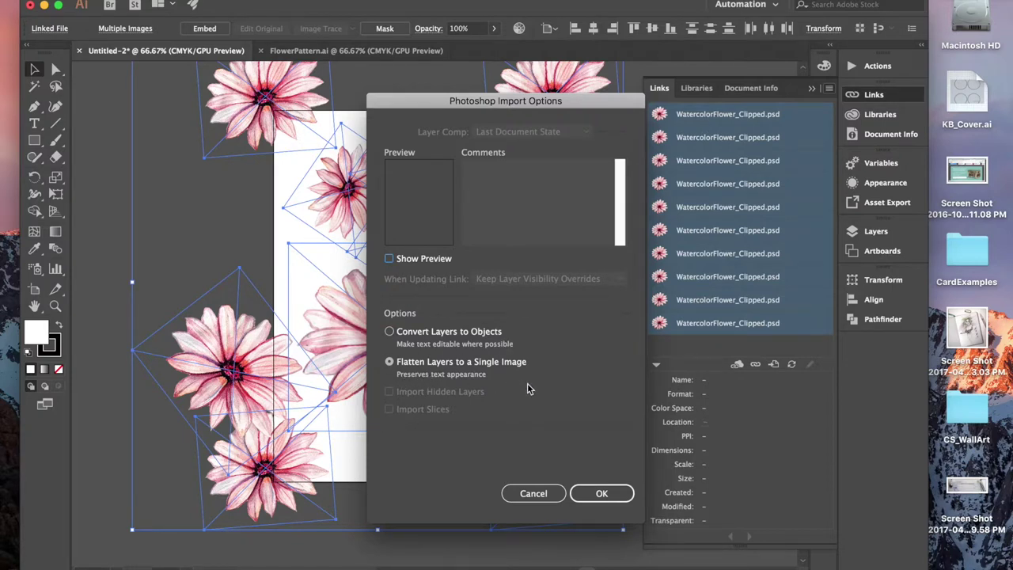
# Step: Accept the import options for each flower image, then deselect the embedded flowers
pyautogui.click(621, 497)
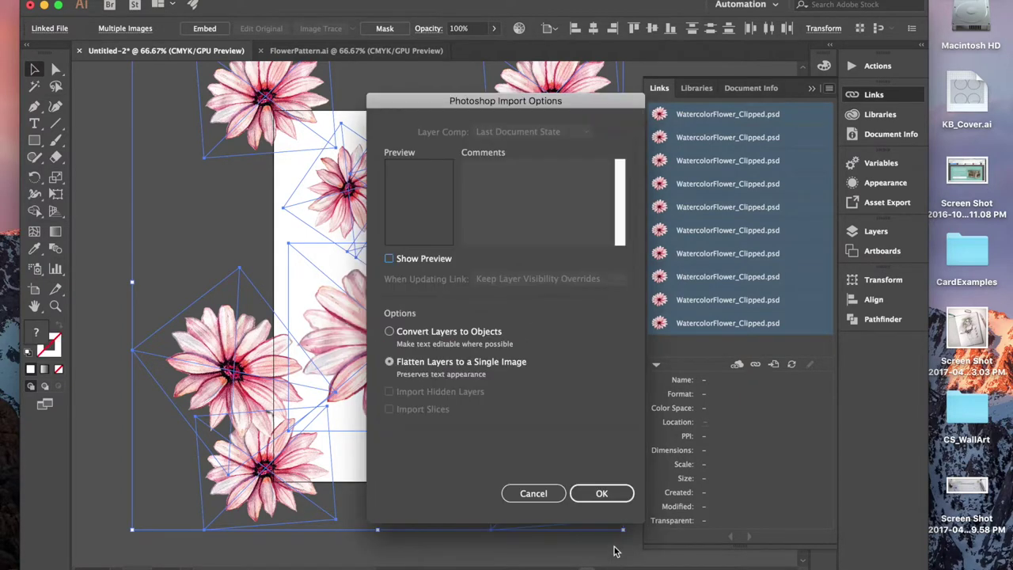
pyautogui.click(601, 494)
pyautogui.click(605, 491)
pyautogui.click(604, 494)
pyautogui.click(605, 494)
pyautogui.click(610, 497)
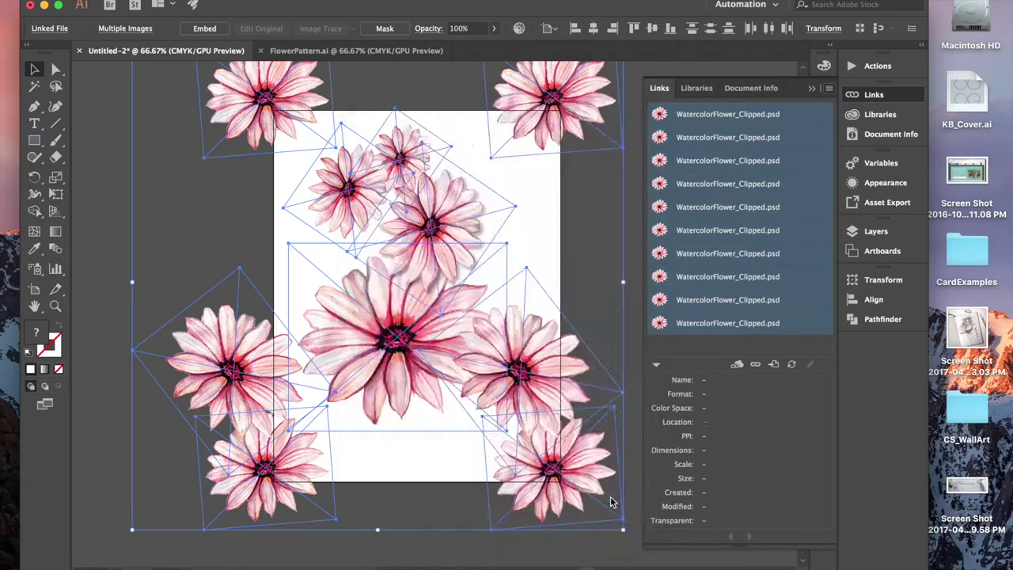
pyautogui.click(607, 496)
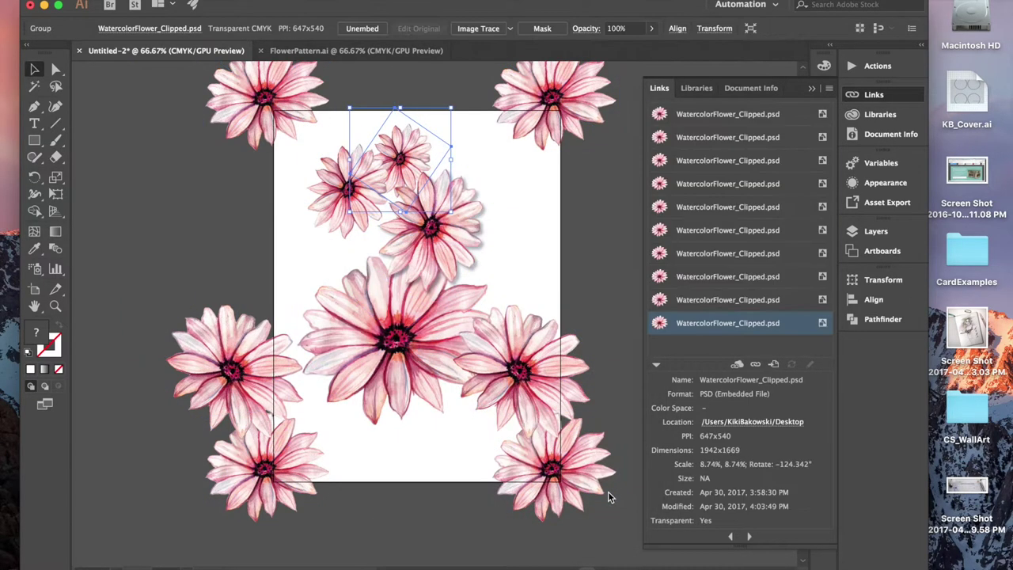
pyautogui.click(543, 208)
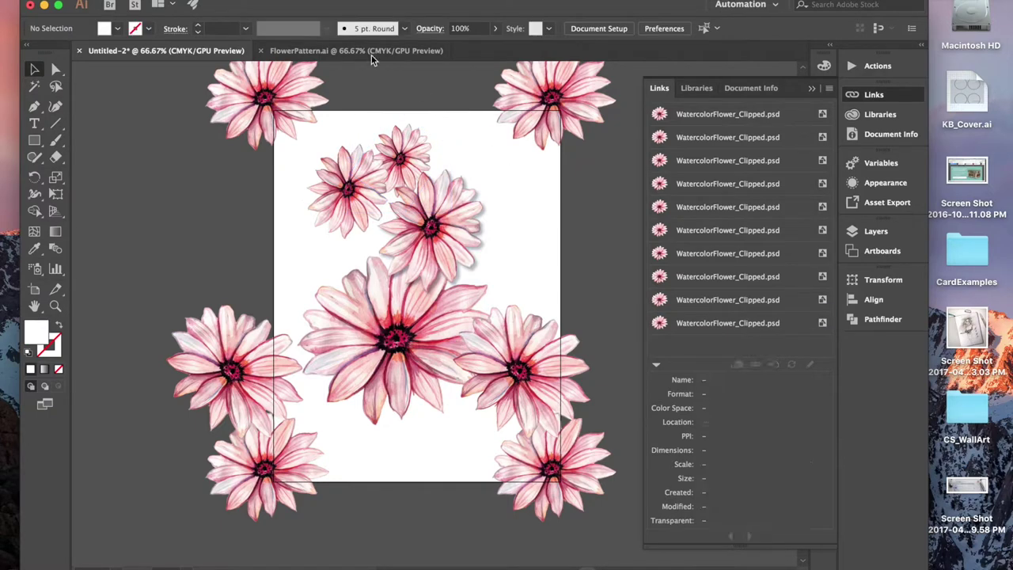
# Step: In FlowerPattern.ai, select all the flowers and choose Object > Pattern > Make
pyautogui.click(370, 52)
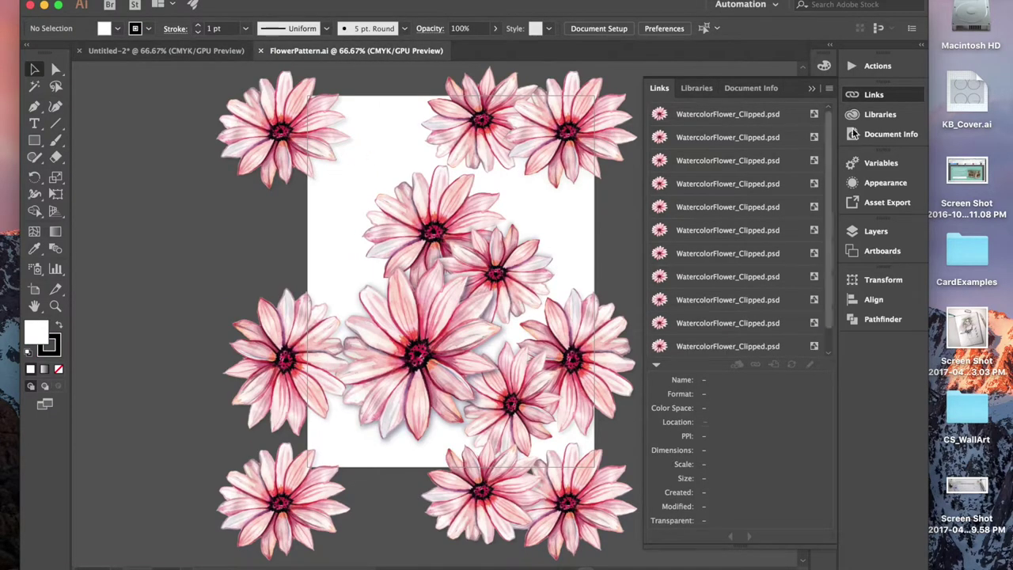
pyautogui.click(812, 88)
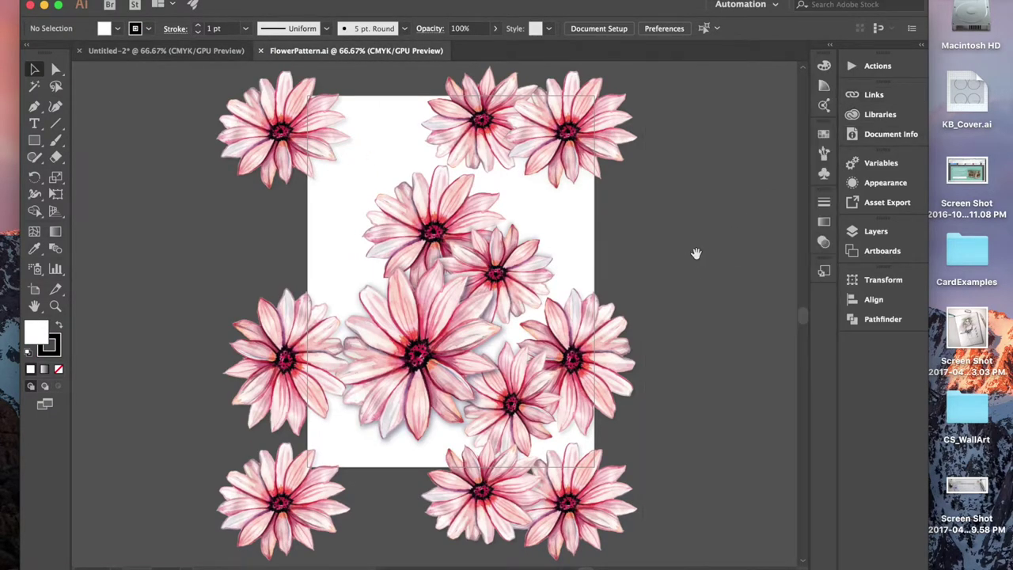
pyautogui.moveTo(695, 253); pyautogui.dragTo(676, 260)
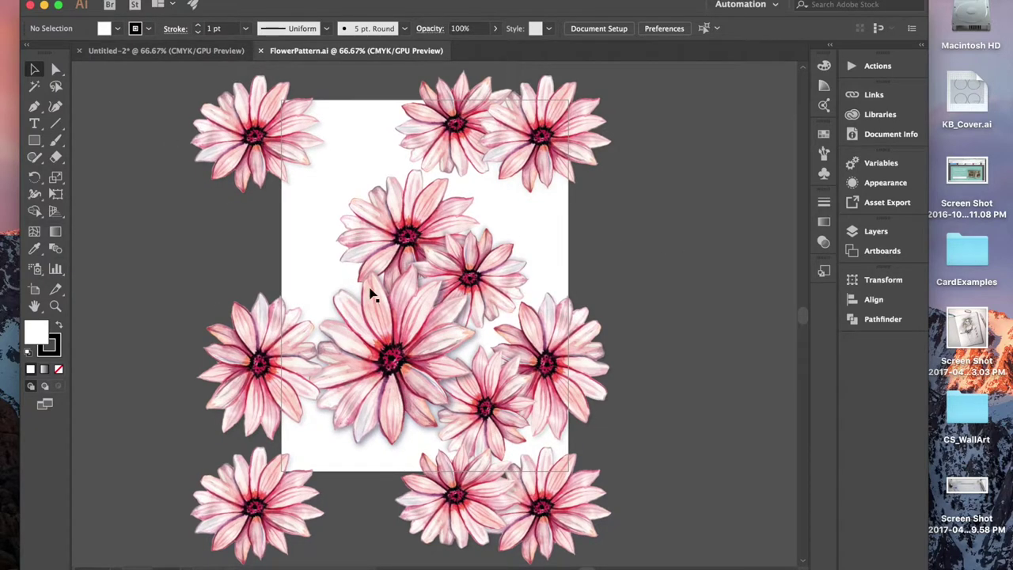
pyautogui.click(186, 1)
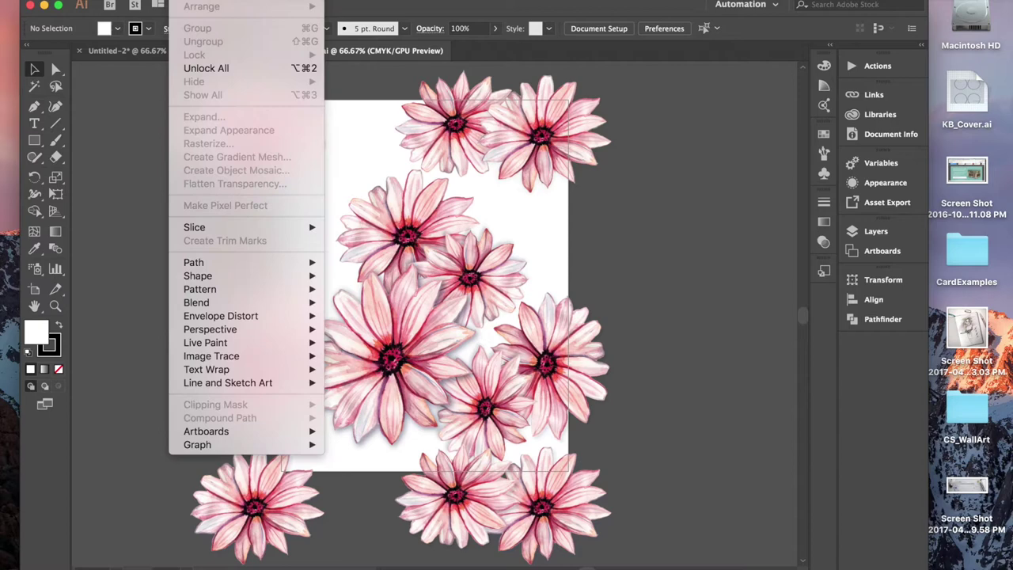
pyautogui.click(689, 289)
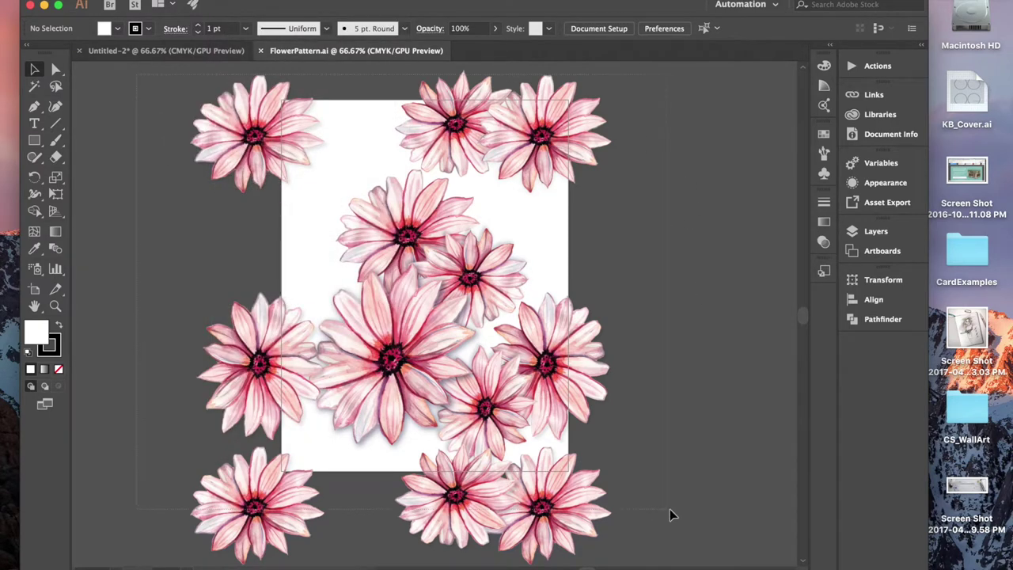
pyautogui.press('super+a')
pyautogui.click(186, 1)
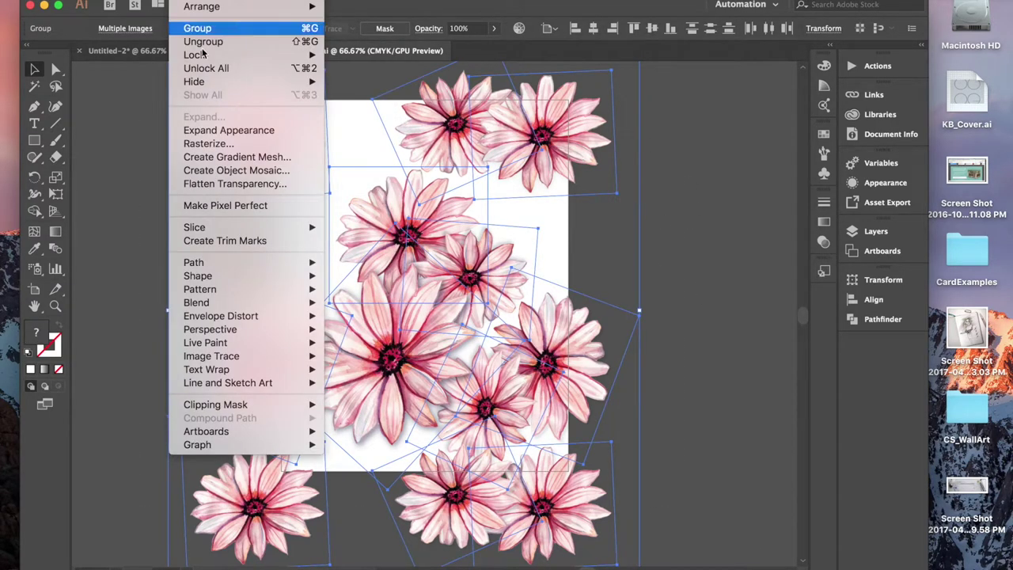
pyautogui.click(349, 288)
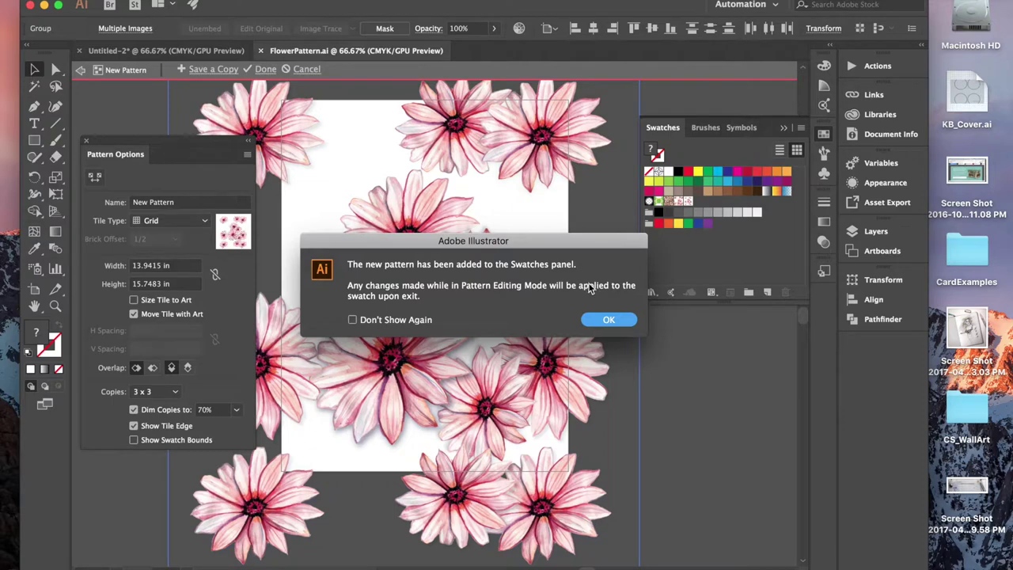
# Step: Dismiss the pattern-added notice, close the swatch collection, and zoom out
pyautogui.click(609, 320)
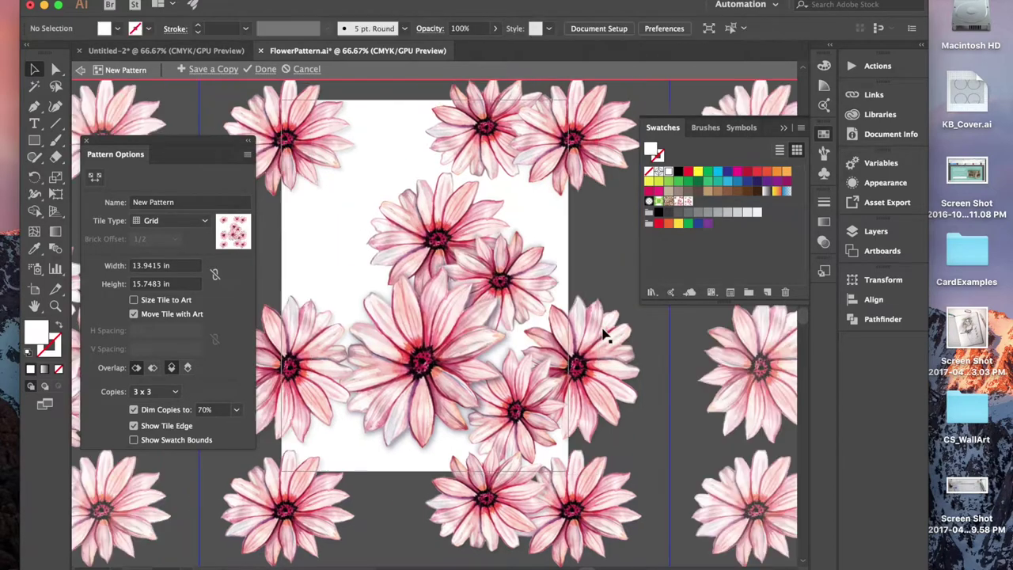
pyautogui.click(784, 127)
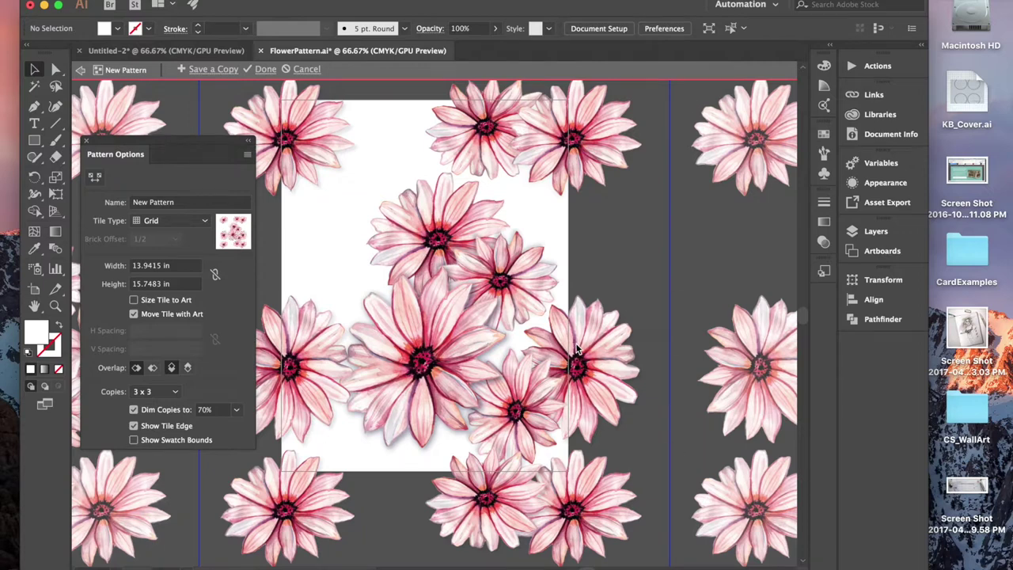
pyautogui.press('super+minus')
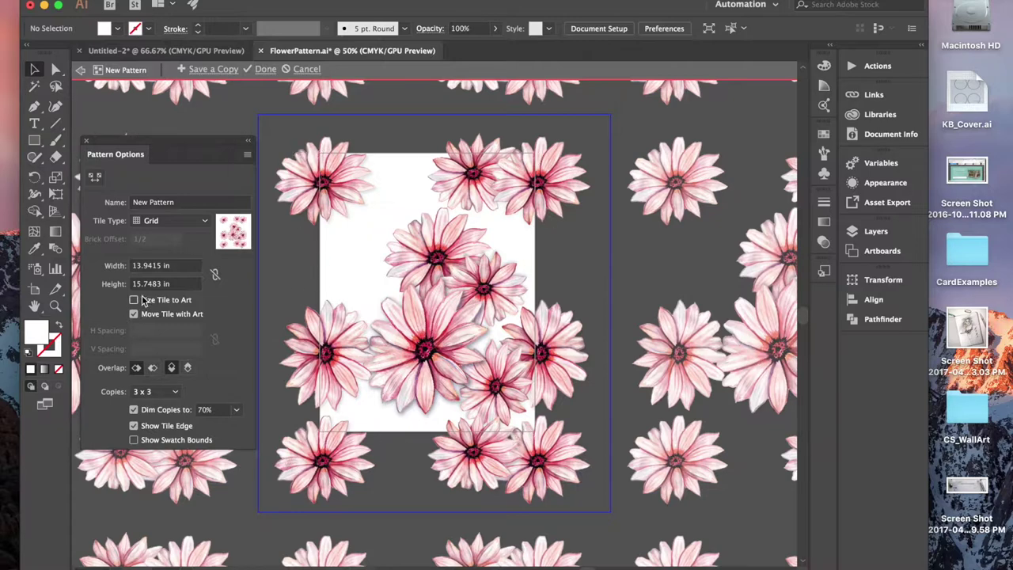
# Step: Drag the tile's top, right, bottom and left edges inward with the Pattern Tile Tool
pyautogui.click(96, 178)
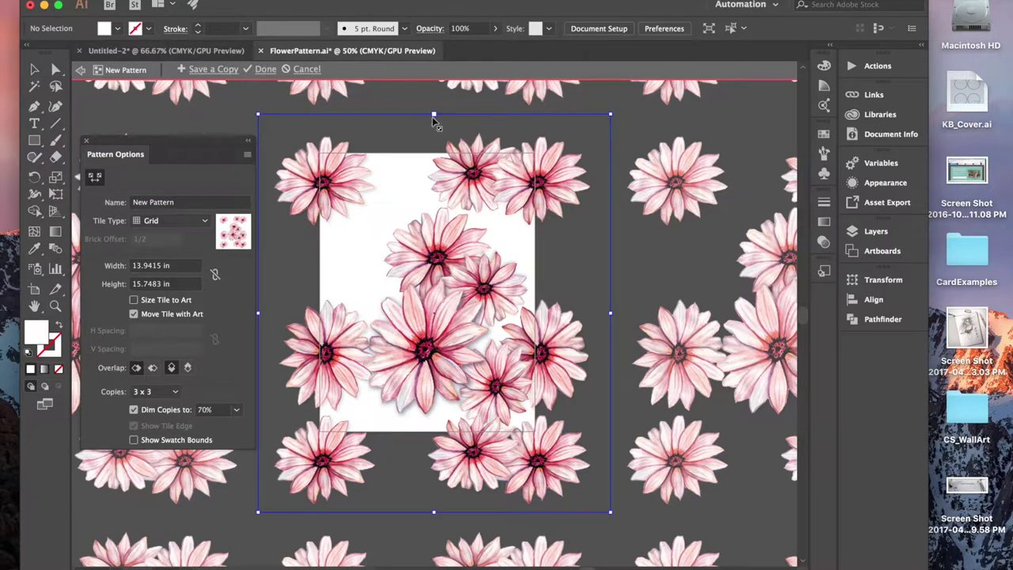
pyautogui.moveTo(434, 116); pyautogui.dragTo(434, 156)
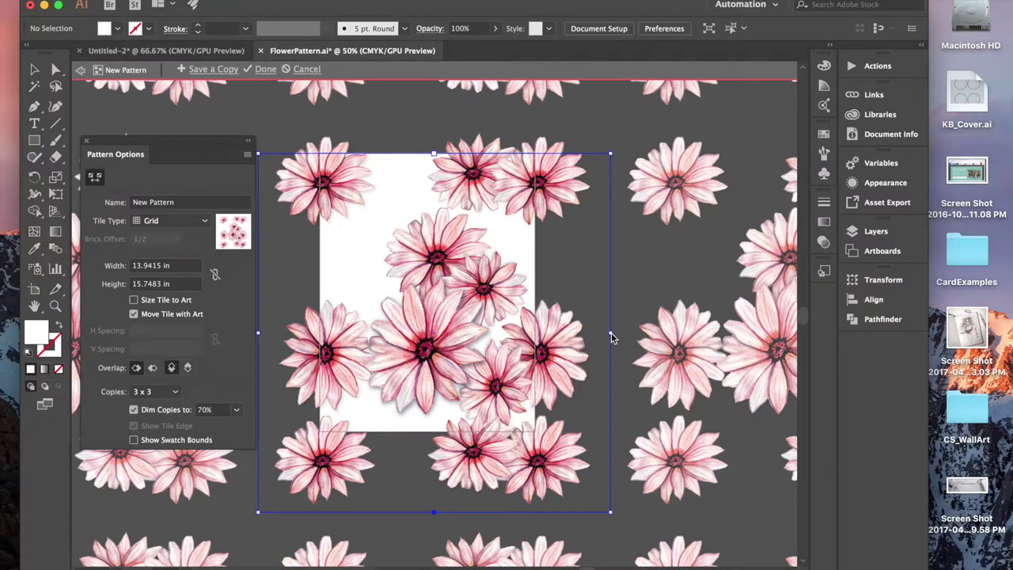
pyautogui.moveTo(611, 335); pyautogui.dragTo(535, 334)
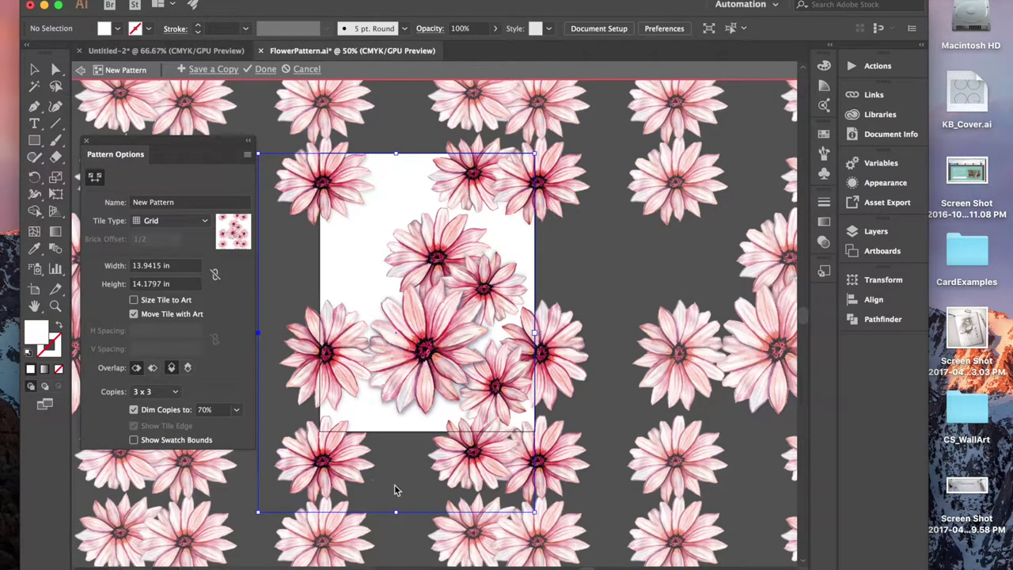
pyautogui.moveTo(397, 515); pyautogui.dragTo(404, 429)
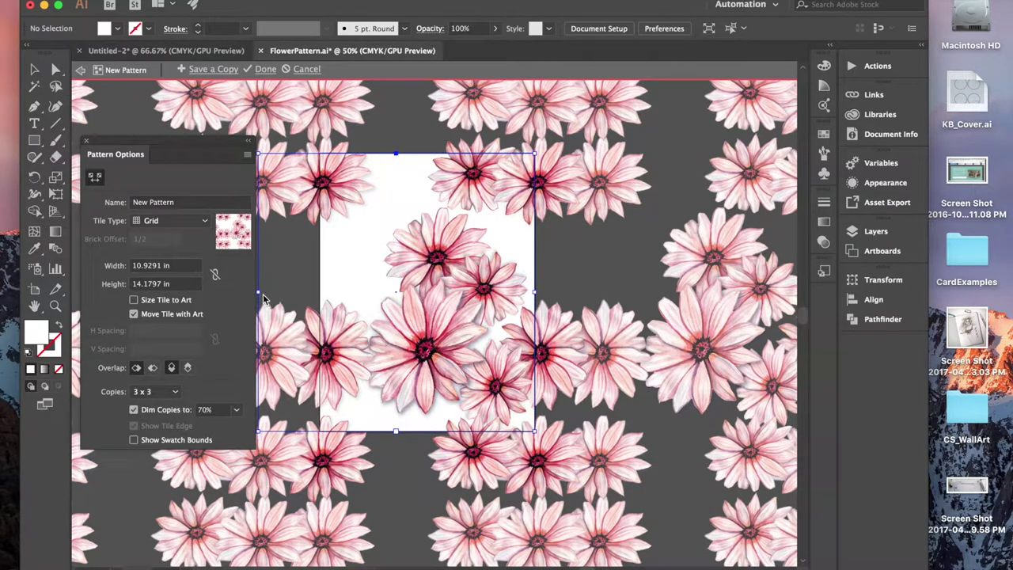
pyautogui.moveTo(258, 295); pyautogui.dragTo(323, 303)
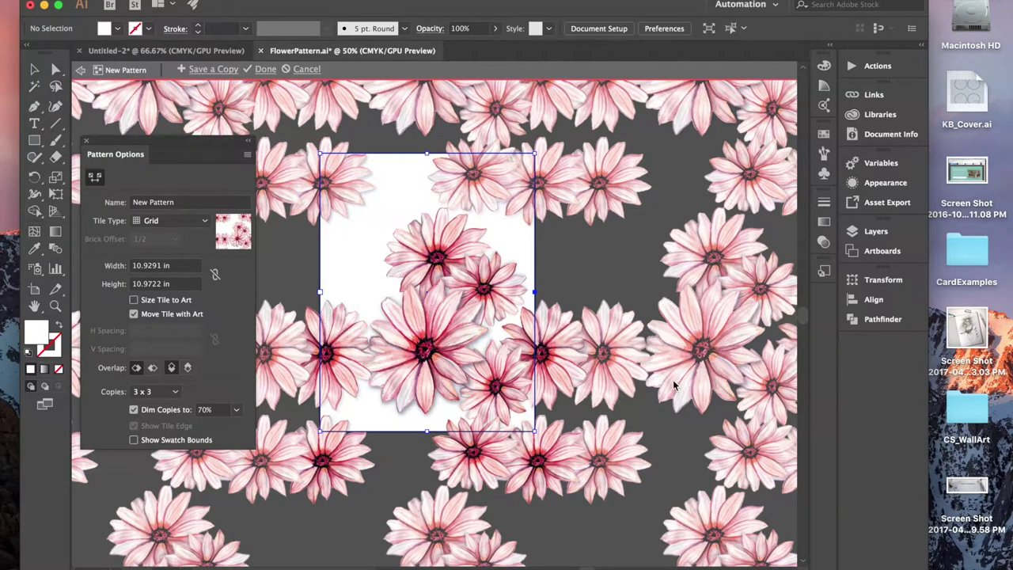
# Step: Zoom in on the tile seam and widen the tile's edge slightly
pyautogui.press('super+plus')
pyautogui.press('super+plus')
pyautogui.press('super+plus')
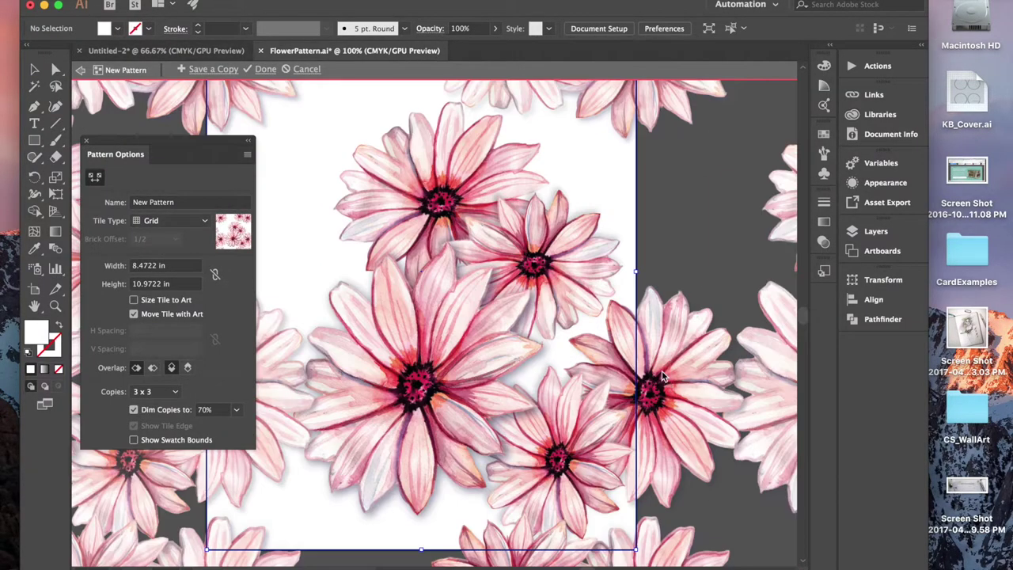
pyautogui.hscroll(5, 631, 327)
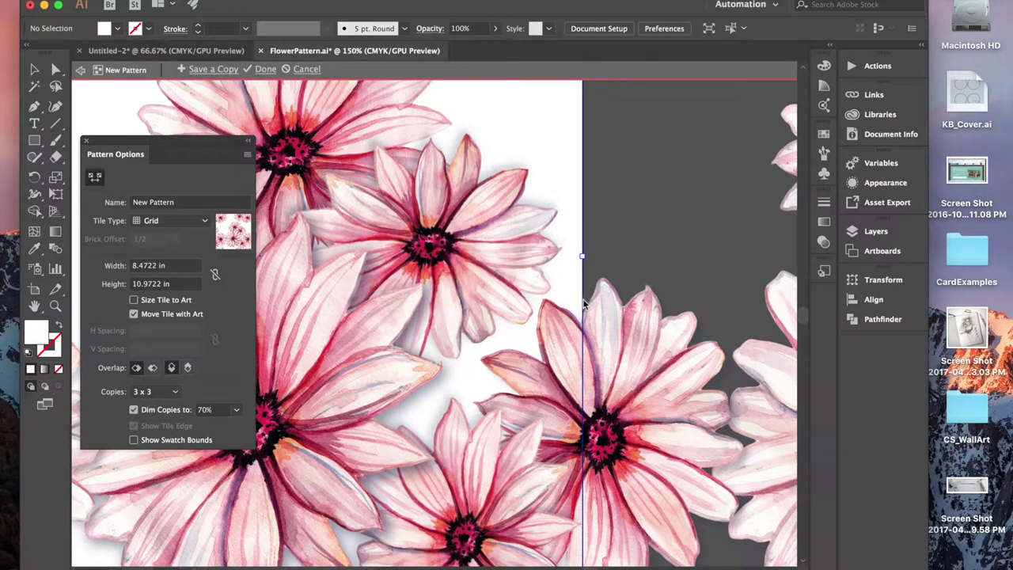
pyautogui.moveTo(581, 300); pyautogui.dragTo(590, 301)
pyautogui.press('super+minus')
pyautogui.press('super+minus')
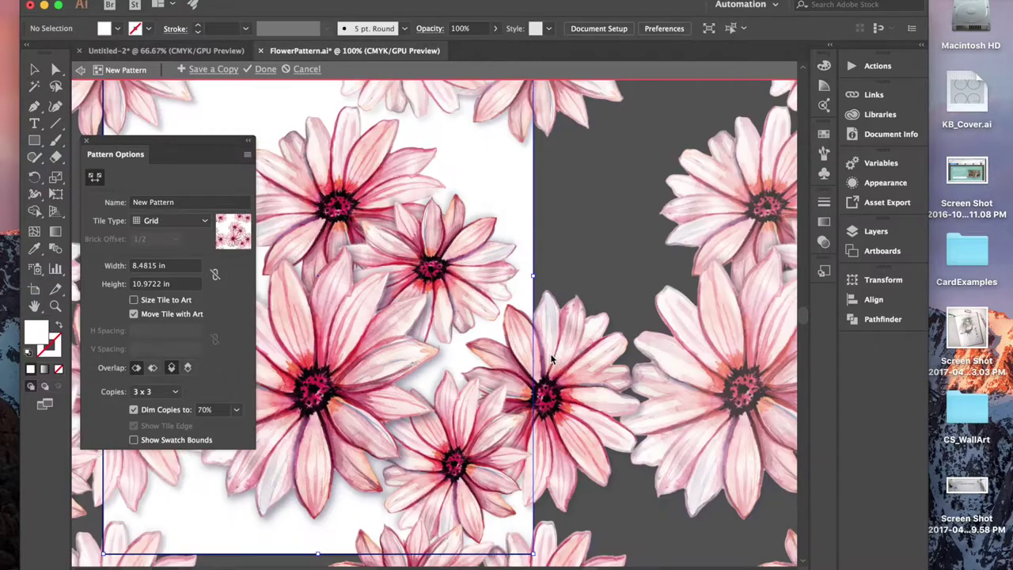
# Step: Nudge the tile's left edge slightly left, making the width 8.5046 in
pyautogui.press('super+equal')
pyautogui.press('super+equal')
pyautogui.press('super+equal')
pyautogui.press('super+equal')
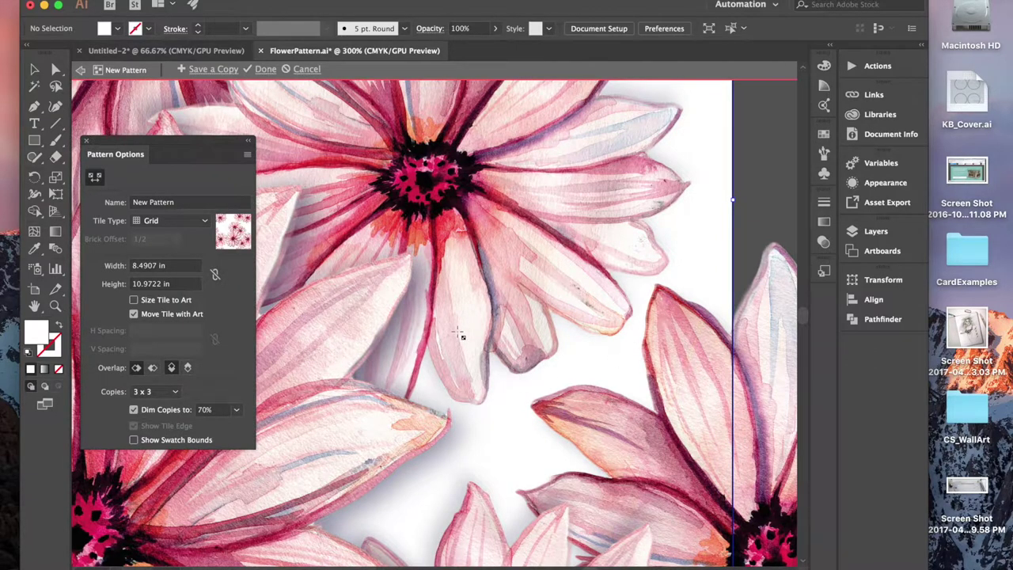
pyautogui.hscroll(10, 463, 336)
pyautogui.scroll(-5, 463, 336)
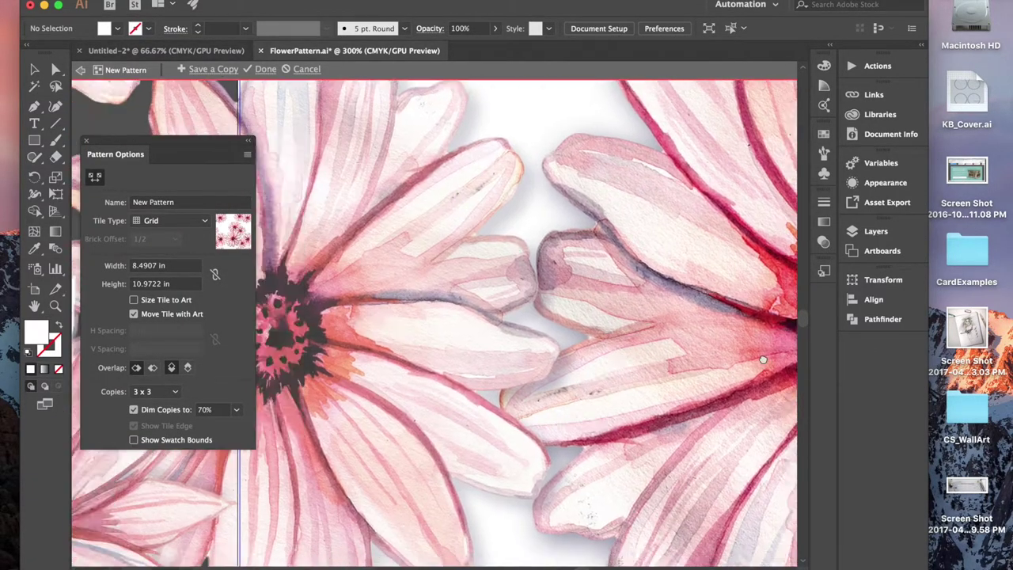
pyautogui.hscroll(-5, 763, 361)
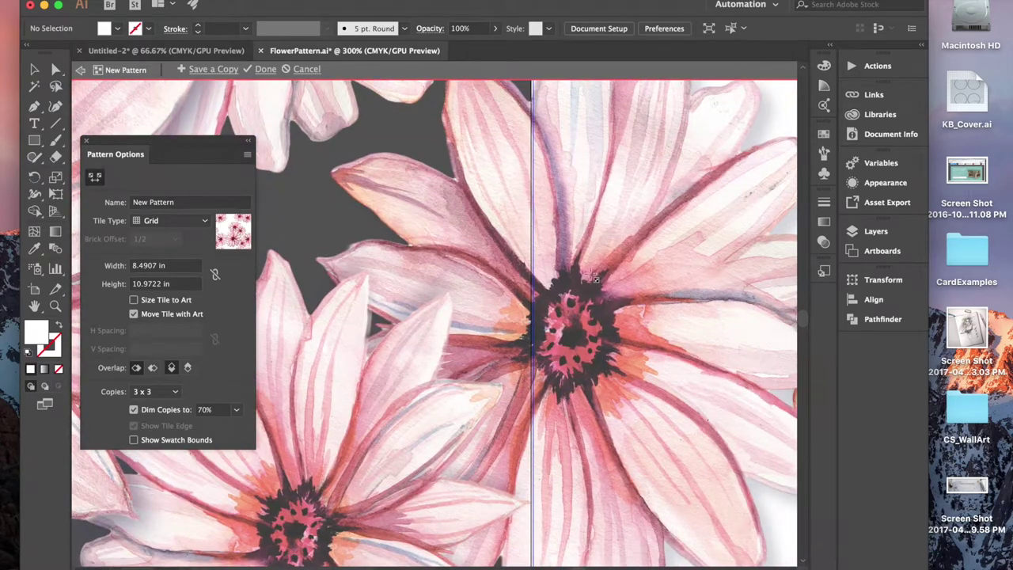
pyautogui.scroll(5, 591, 276)
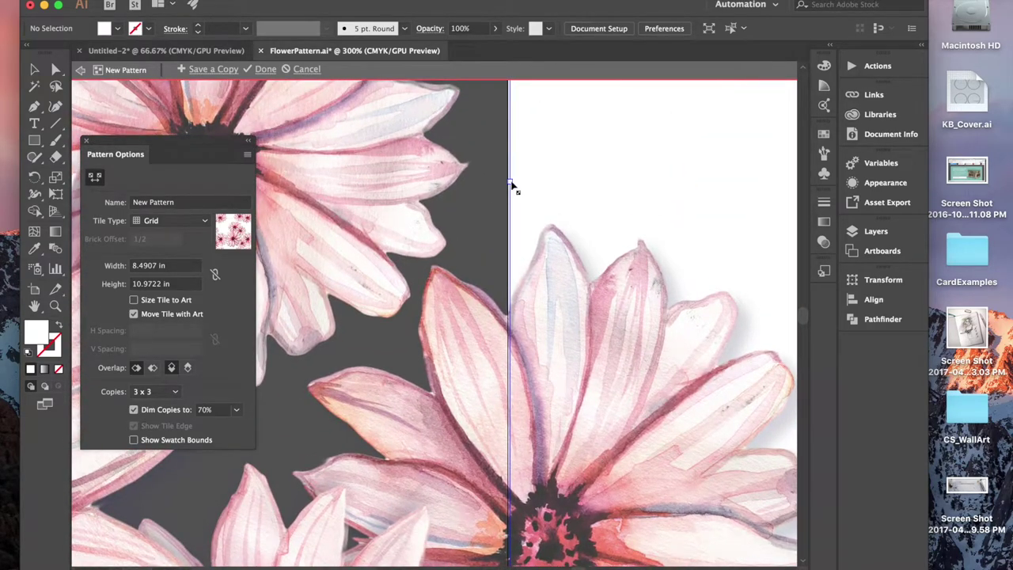
pyautogui.moveTo(511, 186); pyautogui.dragTo(509, 184)
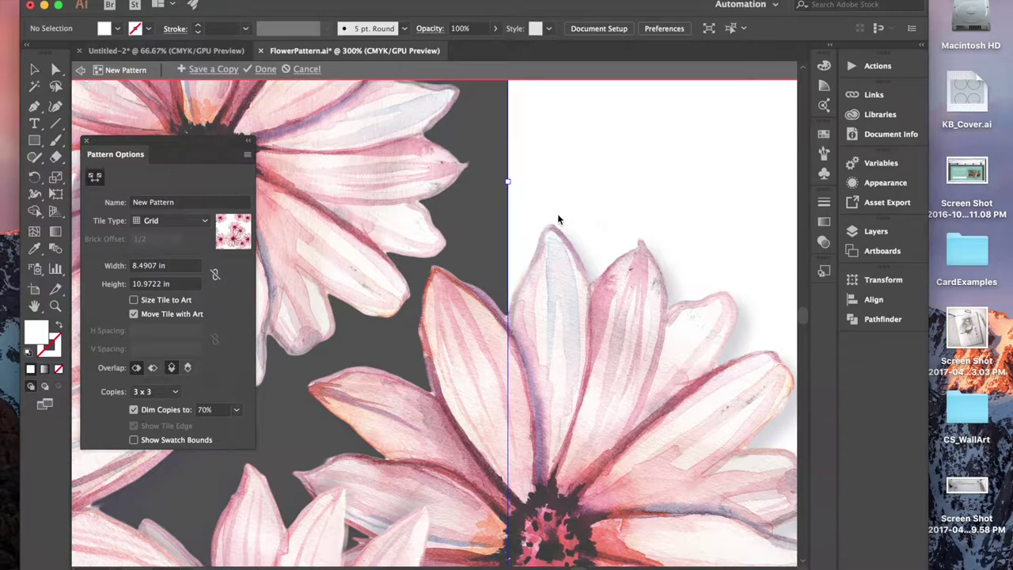
# Step: Pan across the tiled daisies to check the seams
pyautogui.scroll(-8, 558, 220)
pyautogui.hscroll(2, 601, 253)
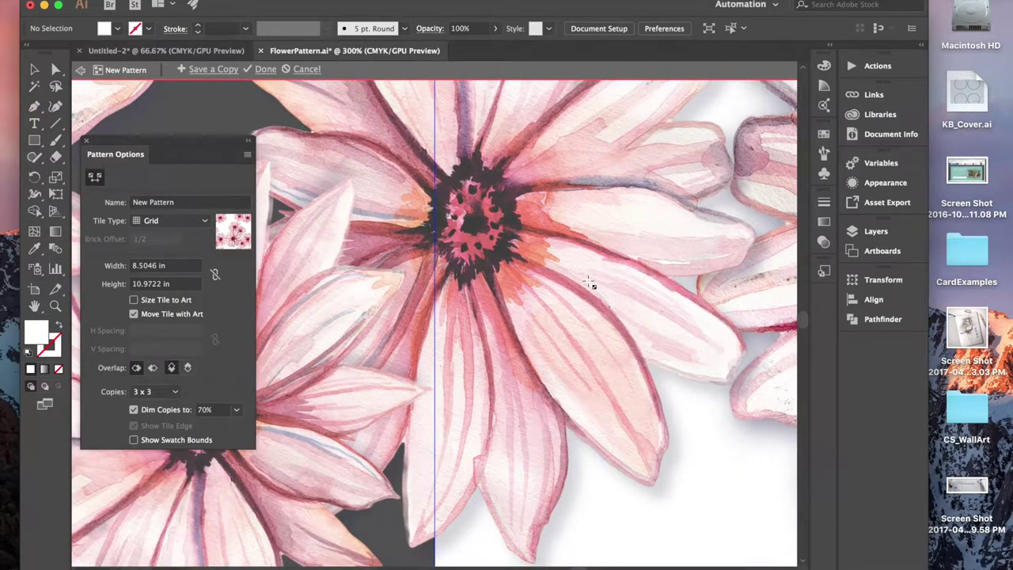
pyautogui.scroll(-3, 587, 280)
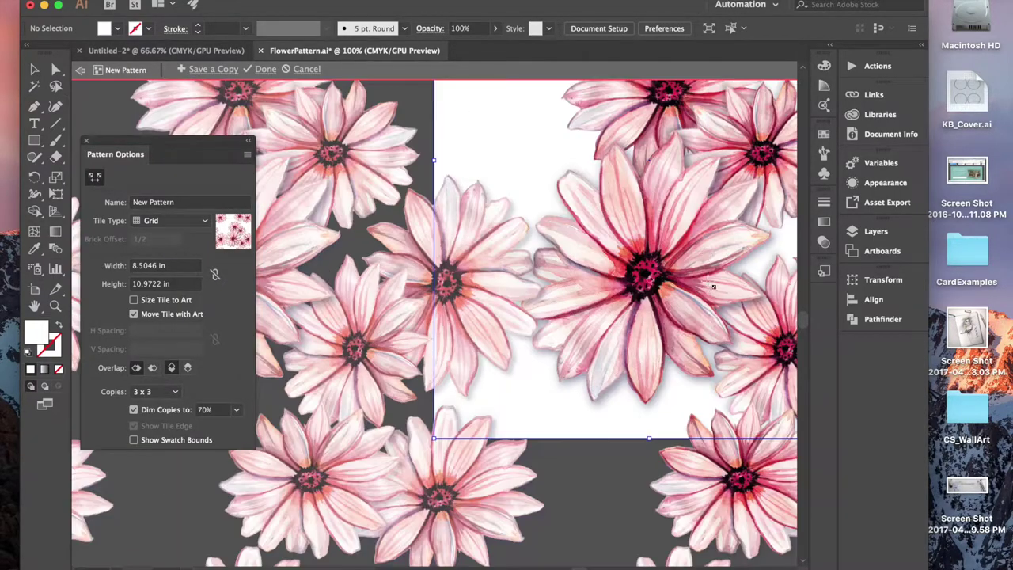
pyautogui.moveTo(734, 222); pyautogui.dragTo(507, 355)
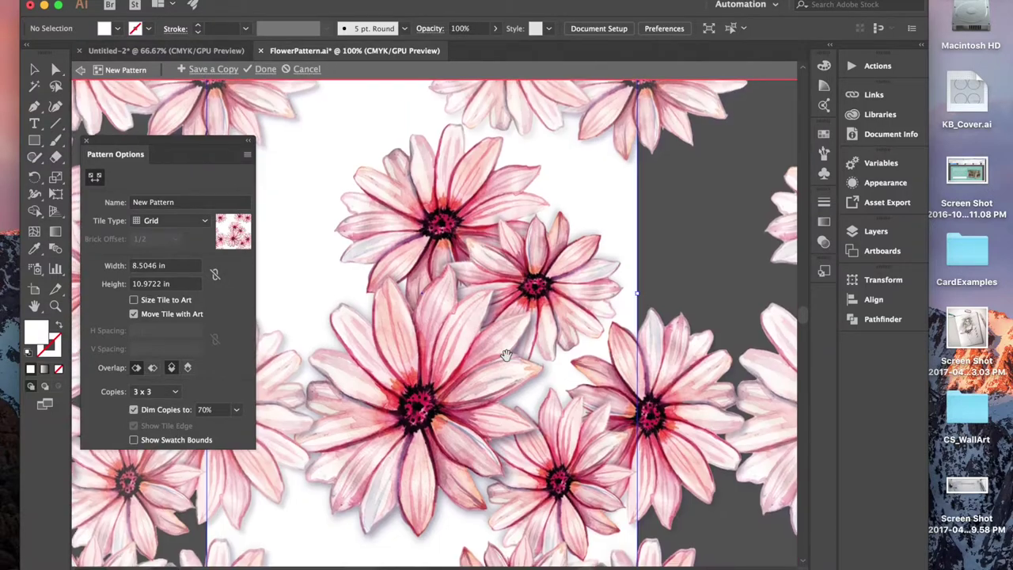
pyautogui.scroll(-2, 519, 341)
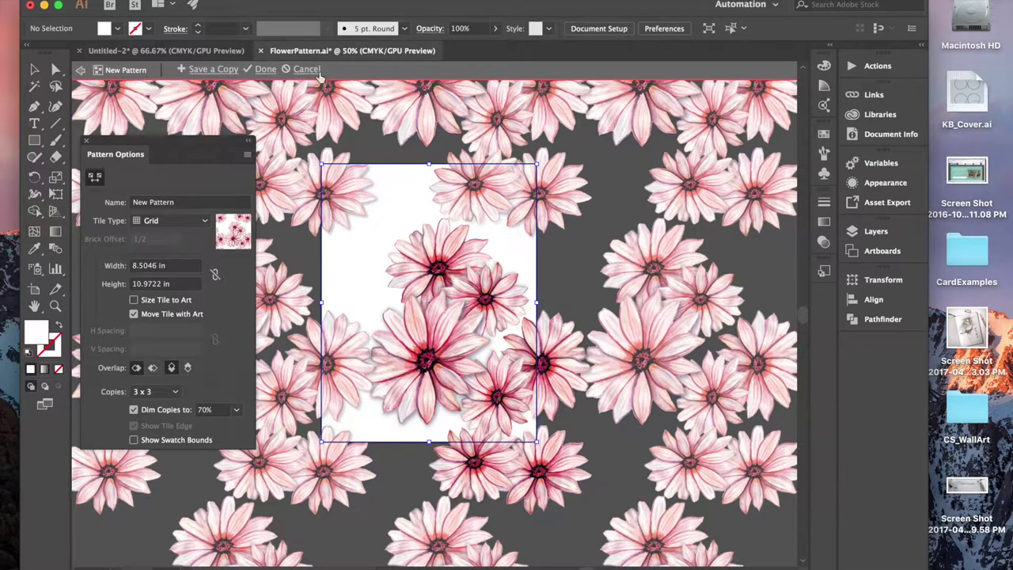
# Step: Save a copy of the tile as the swatch 'New Pattern 2' and exit pattern editing
pyautogui.click(211, 70)
pyautogui.click(618, 307)
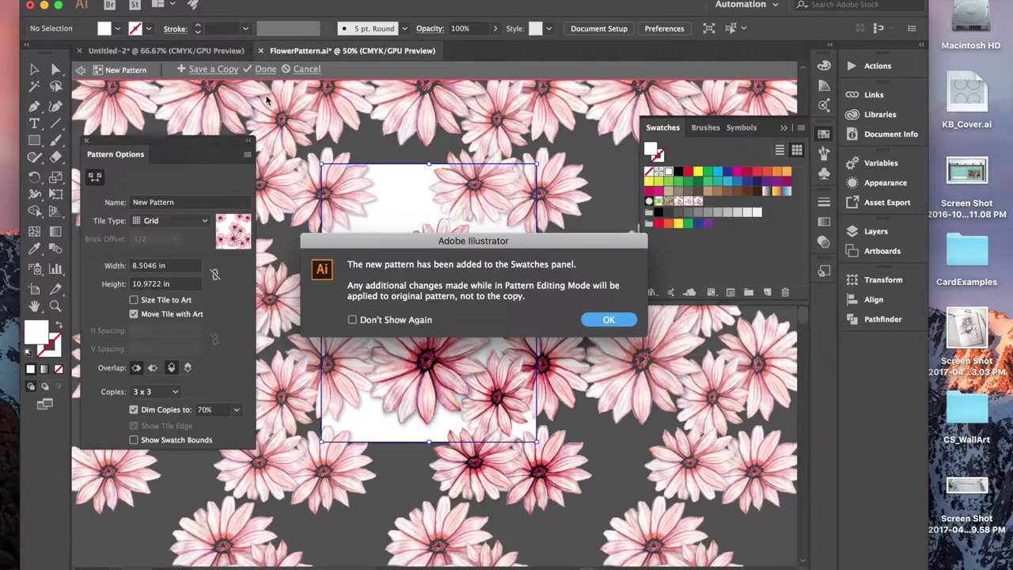
pyautogui.press('Return')
pyautogui.click(264, 68)
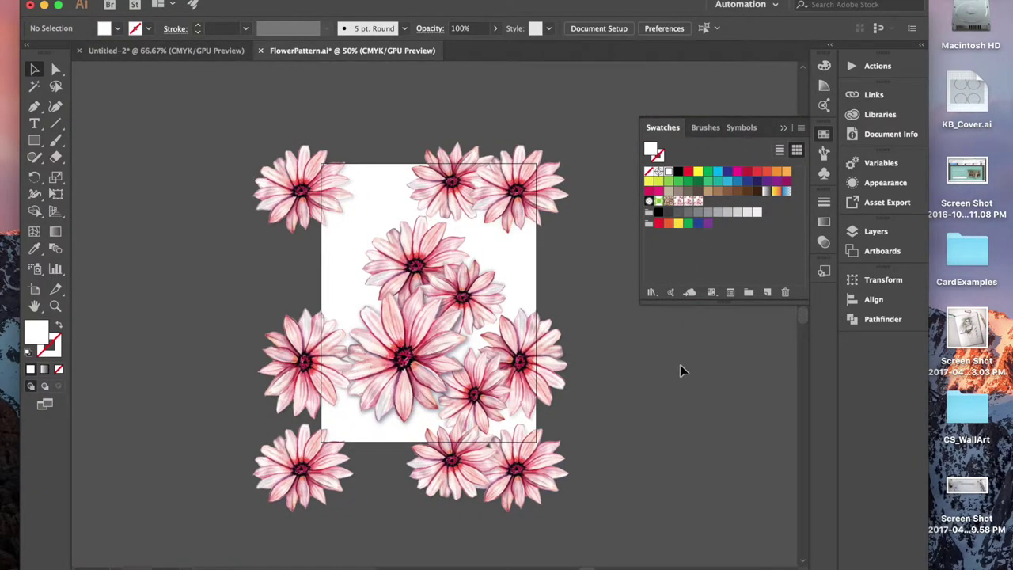
# Step: Set the fill to the new daisy pattern swatch and draw a large rectangle with it
pyautogui.hscroll(10, 680, 370)
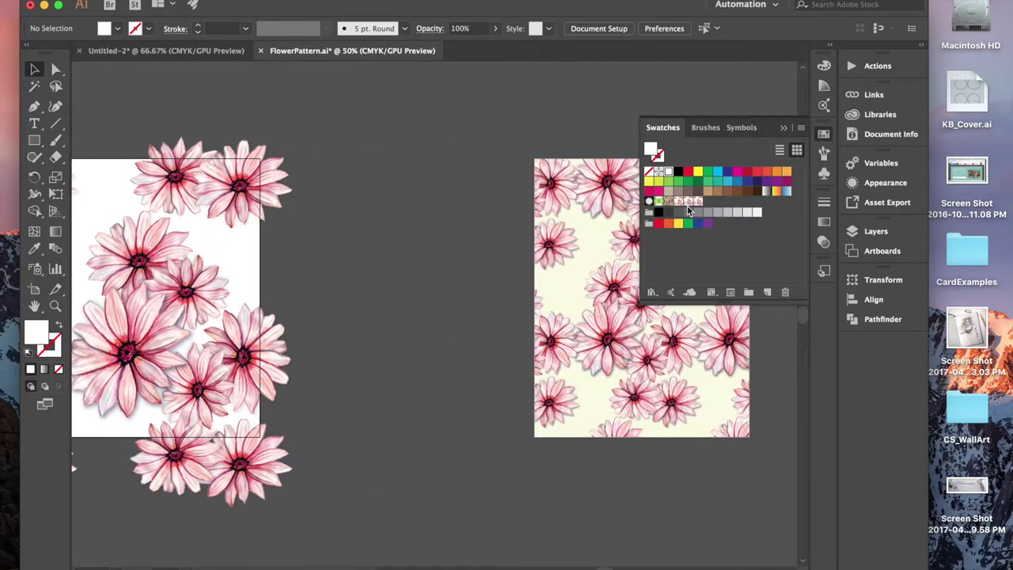
pyautogui.hscroll(20, 654, 339)
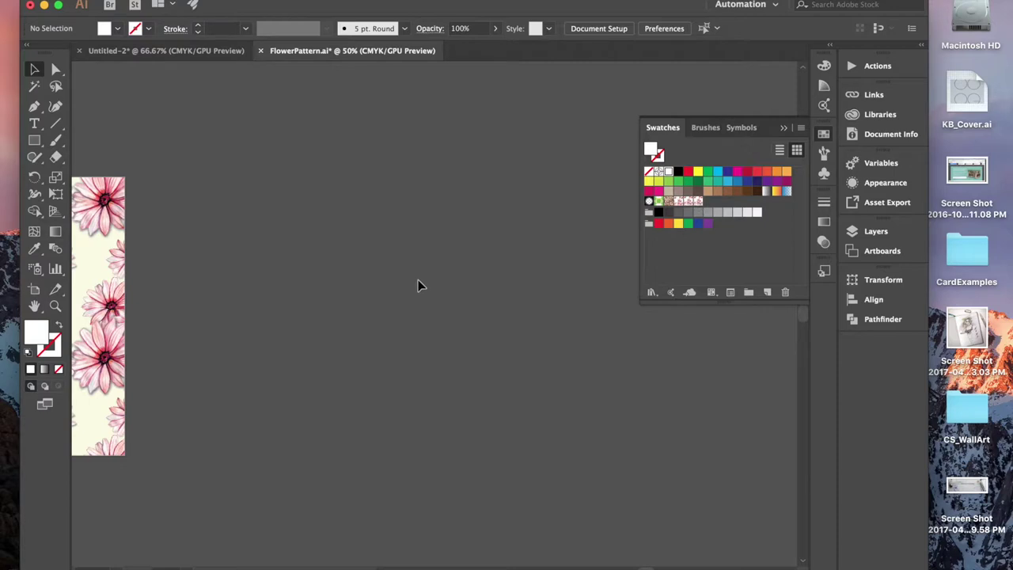
pyautogui.click(698, 203)
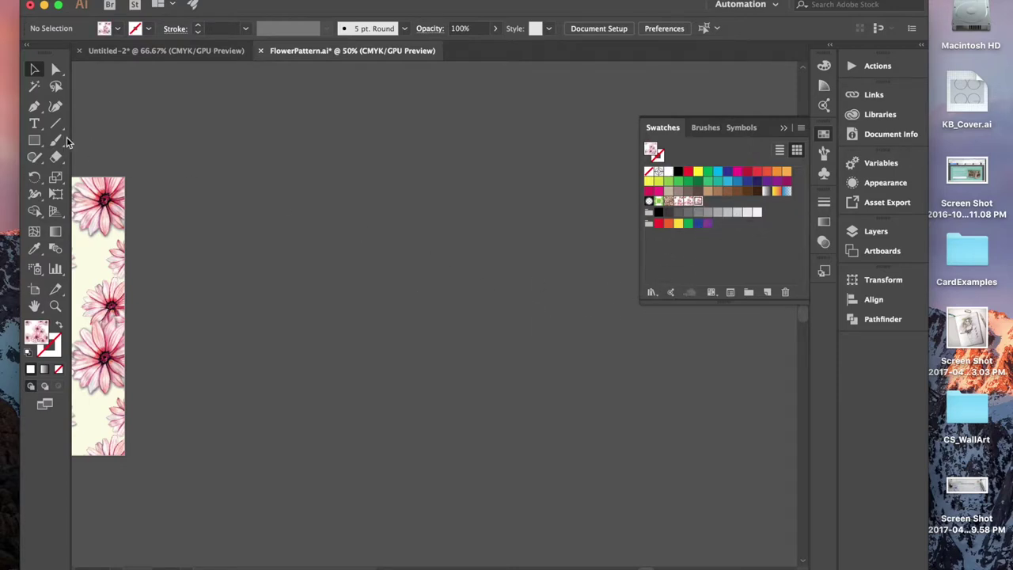
pyautogui.click(34, 140)
pyautogui.moveTo(243, 96); pyautogui.dragTo(348, 209)
pyautogui.moveTo(382, 252); pyautogui.dragTo(589, 535)
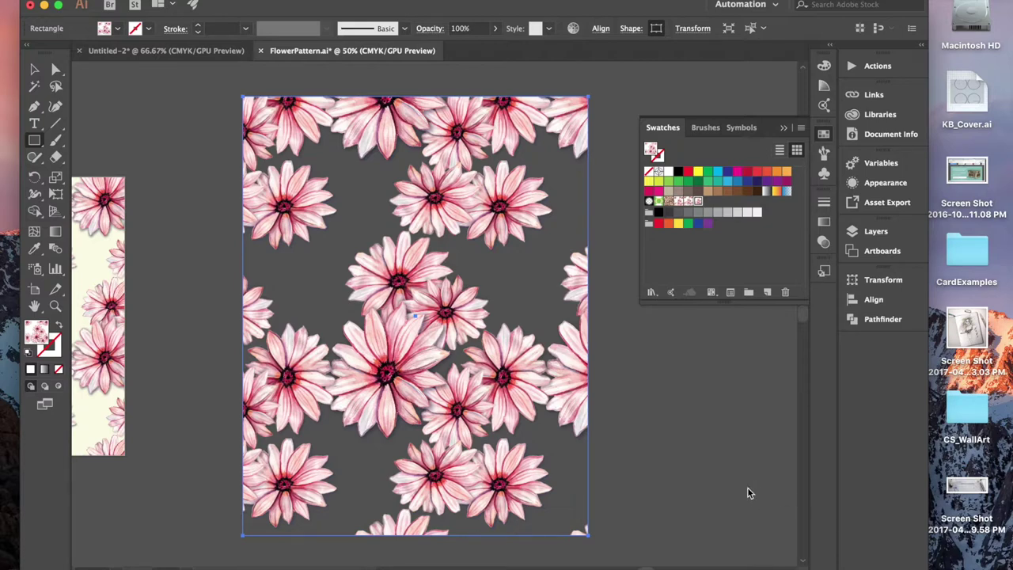
pyautogui.hscroll(-10, 629, 422)
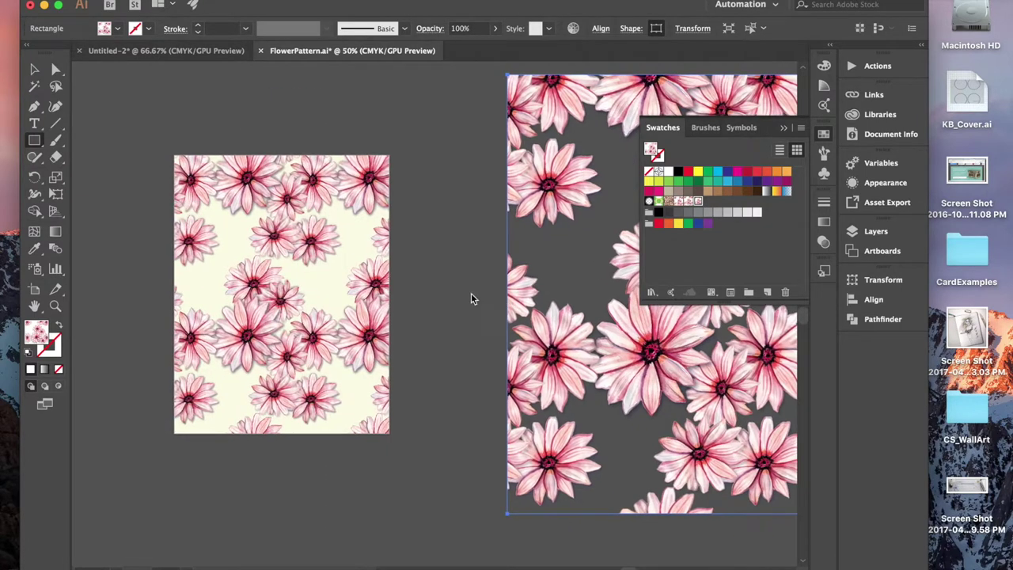
# Step: Select the cream background rectangle, undoing the trial moves to keep it in place
pyautogui.press('v')
pyautogui.click(325, 235)
pyautogui.moveTo(302, 232); pyautogui.dragTo(252, 334)
pyautogui.moveTo(174, 491); pyautogui.dragTo(263, 463)
pyautogui.press('super+z')
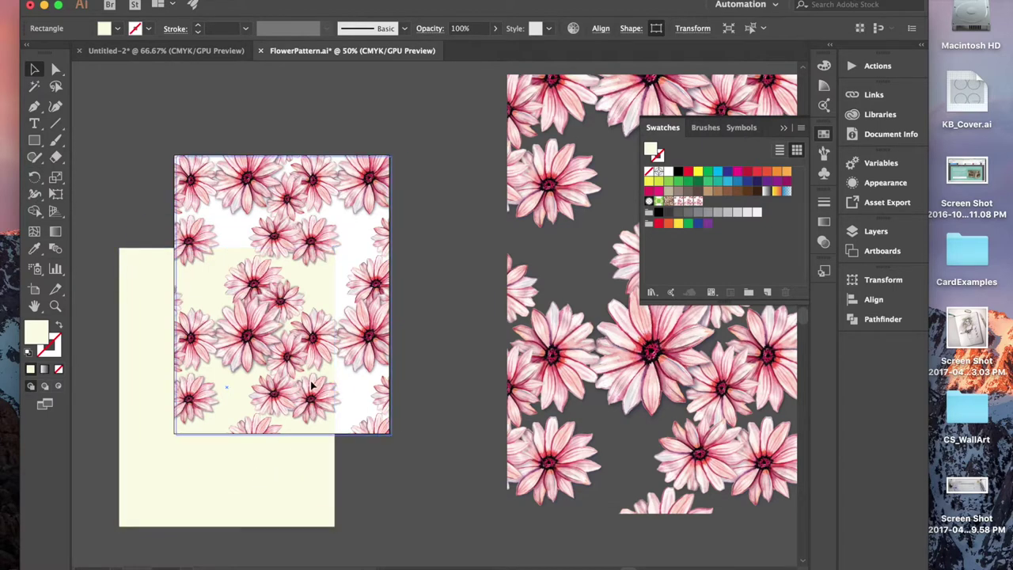
pyautogui.press('super+z')
# Step: Try cyan, teal, green, blue and purple swatches as the background fill
pyautogui.click(602, 30)
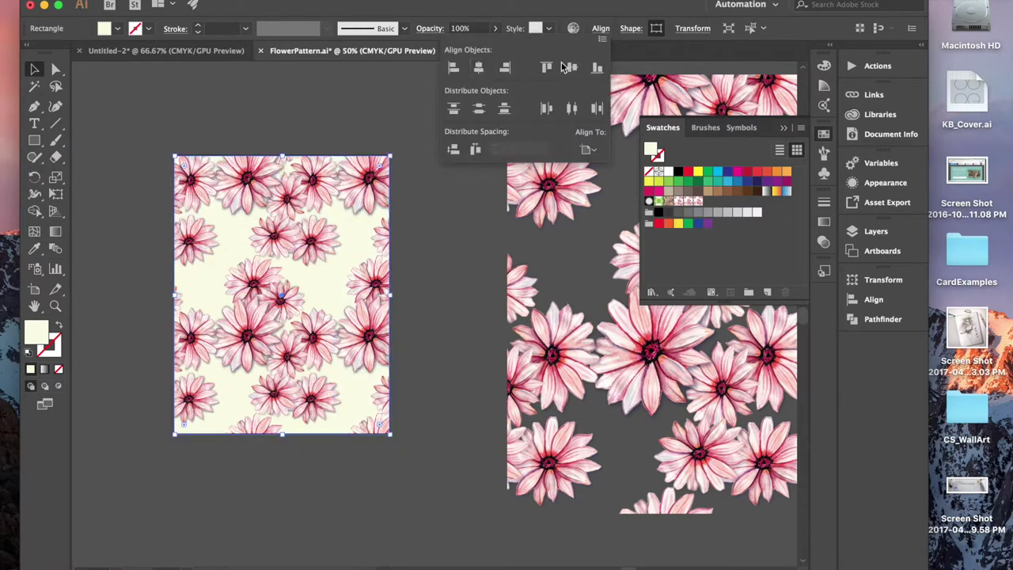
pyautogui.click(718, 172)
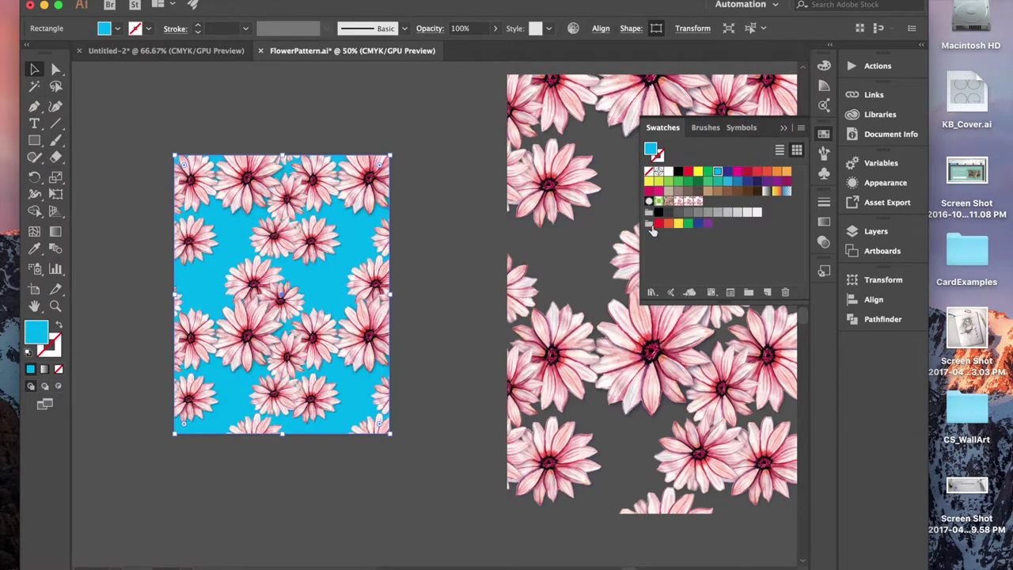
pyautogui.click(717, 183)
pyautogui.click(679, 182)
pyautogui.click(738, 184)
pyautogui.click(777, 182)
pyautogui.click(714, 292)
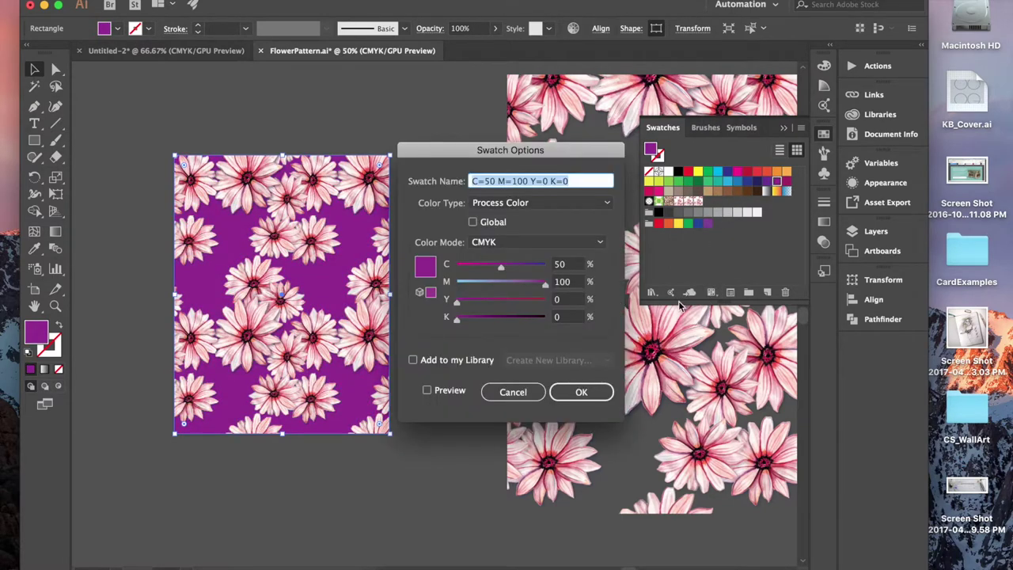
pyautogui.click(512, 392)
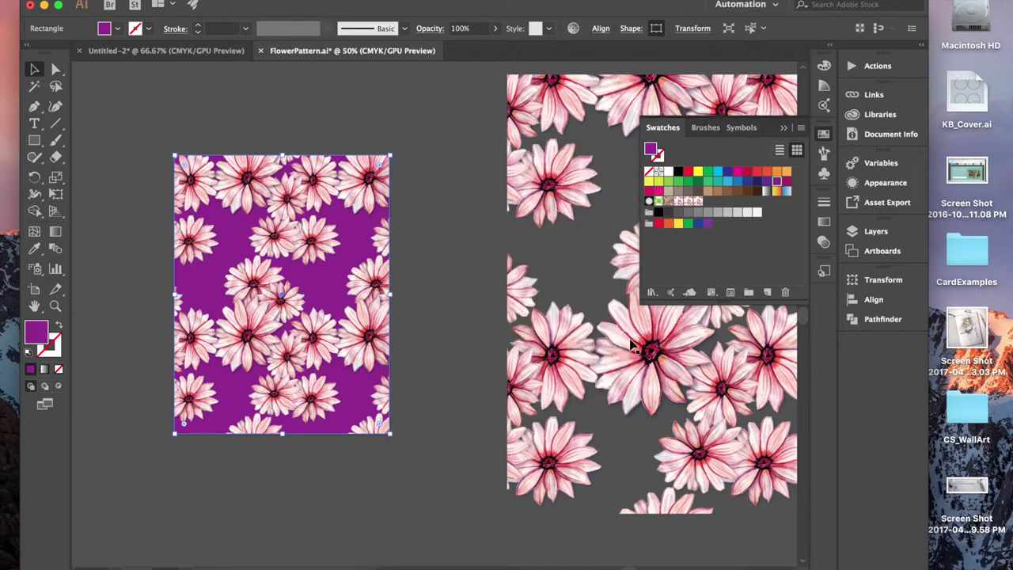
# Step: Set the background fill to pale green (H 100°, S 15%, B 100%) in the Color Picker
pyautogui.doubleClick(651, 150)
pyautogui.moveTo(536, 224); pyautogui.dragTo(496, 262)
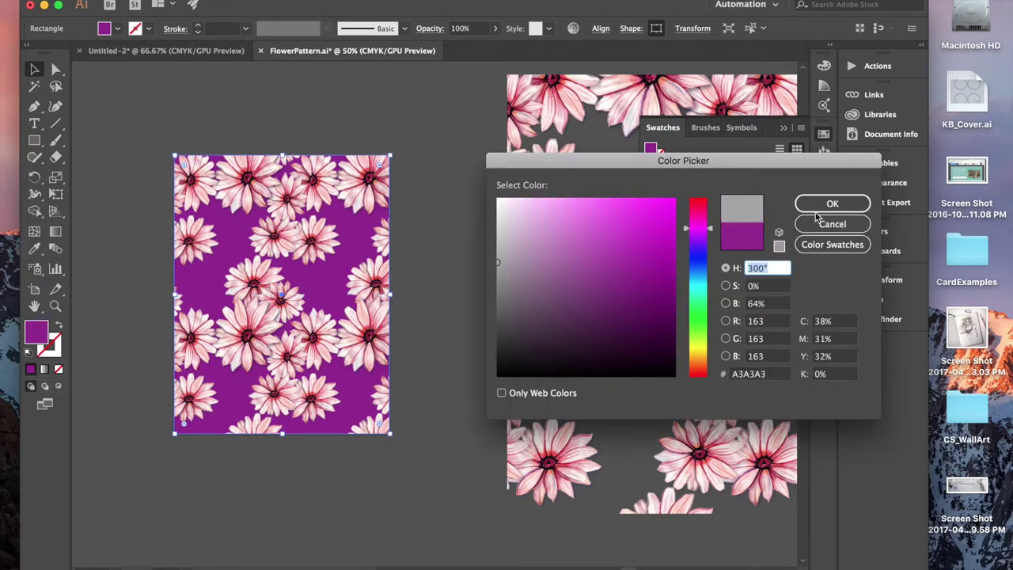
pyautogui.click(832, 204)
pyautogui.doubleClick(654, 152)
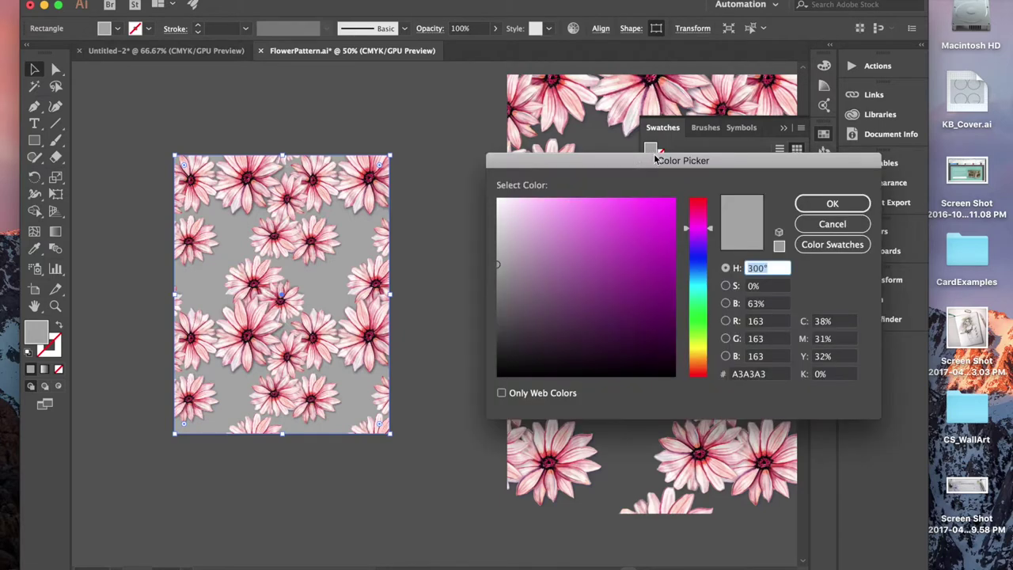
pyautogui.moveTo(510, 227); pyautogui.dragTo(522, 198)
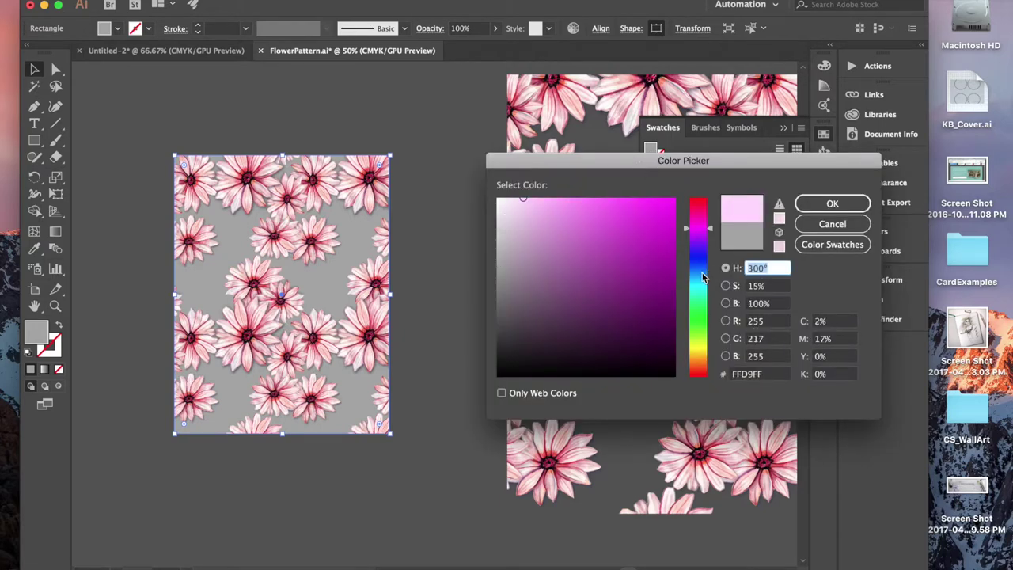
pyautogui.click(705, 278)
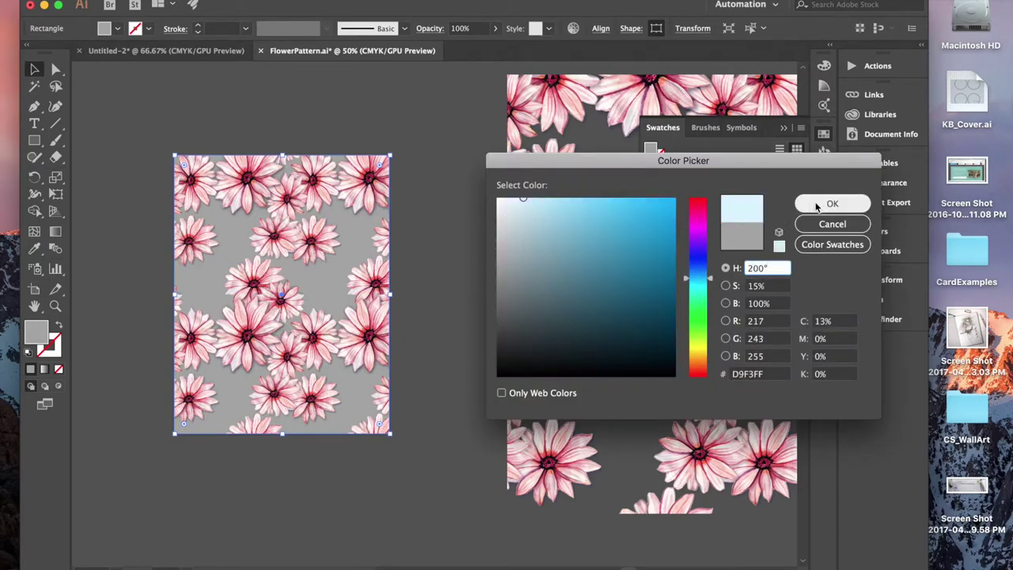
pyautogui.moveTo(711, 281); pyautogui.dragTo(711, 328)
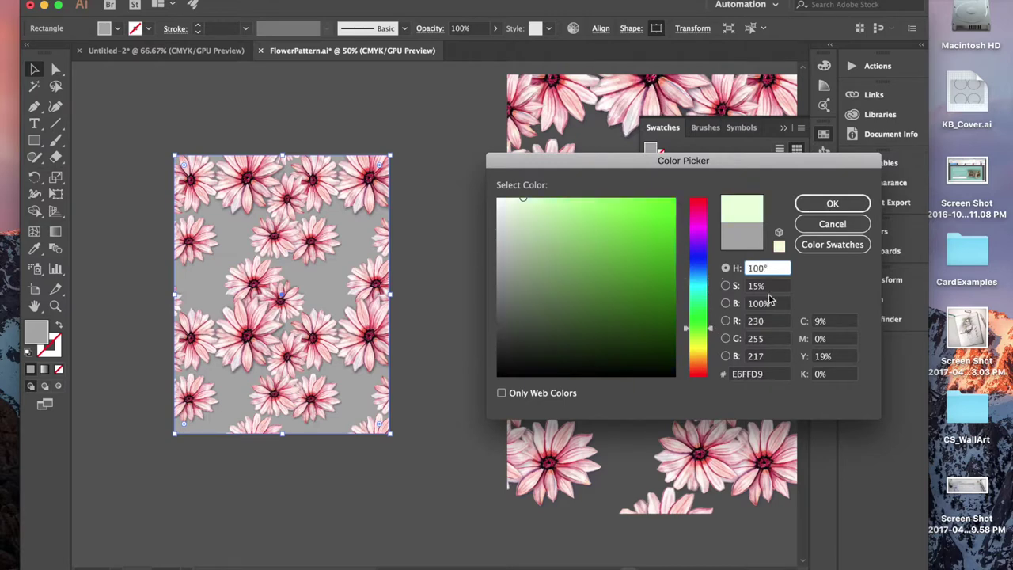
pyautogui.click(832, 203)
# Step: Close the swatch list and delete the grey-backed pattern rectangle
pyautogui.click(786, 132)
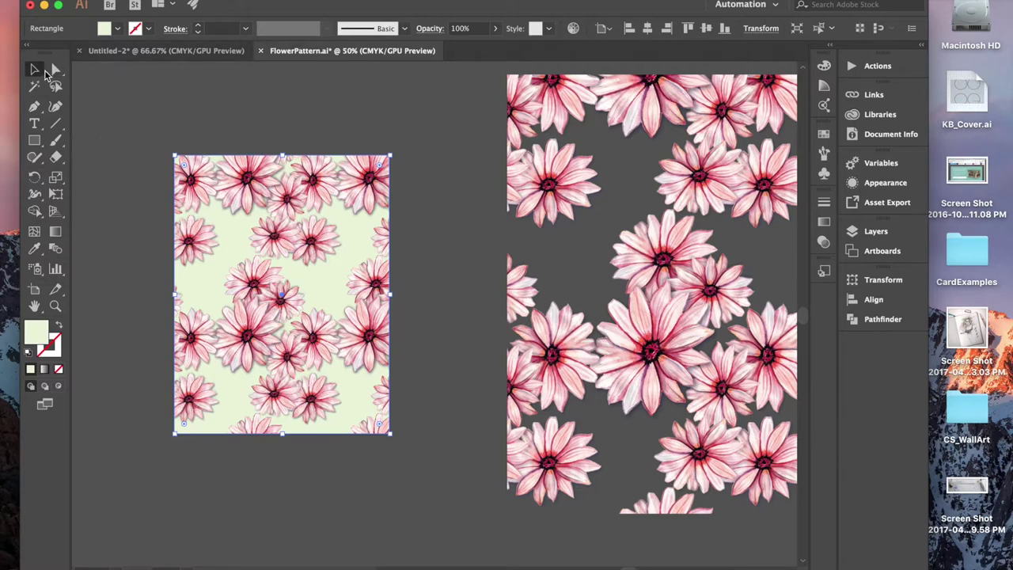
pyautogui.click(664, 174)
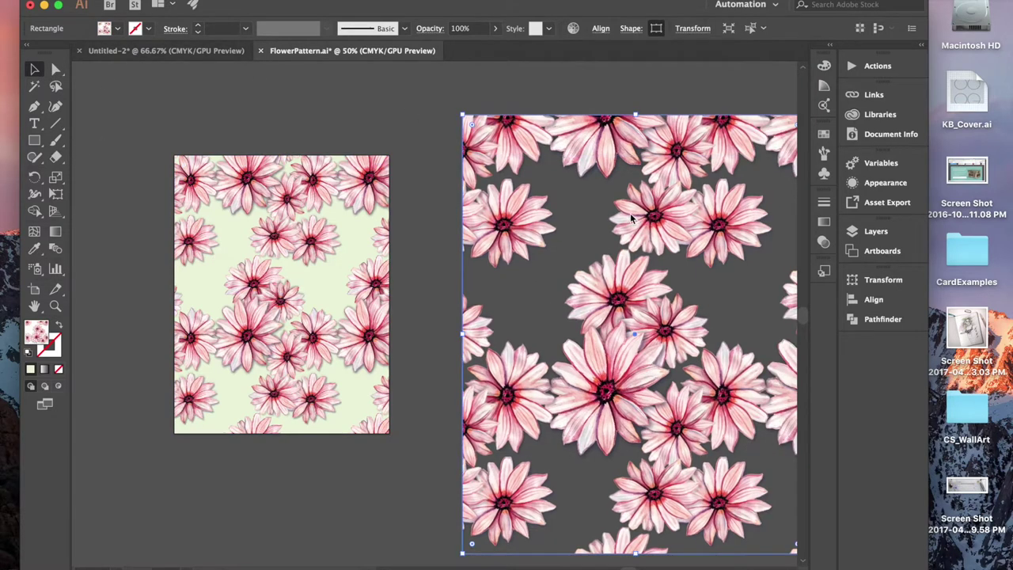
pyautogui.press('Delete')
# Step: Pan the view to bring the pale green pattern artboard into view
pyautogui.moveTo(312, 278); pyautogui.dragTo(261, 292)
pyautogui.moveTo(652, 310); pyautogui.dragTo(254, 331)
pyautogui.moveTo(602, 329); pyautogui.dragTo(343, 336)
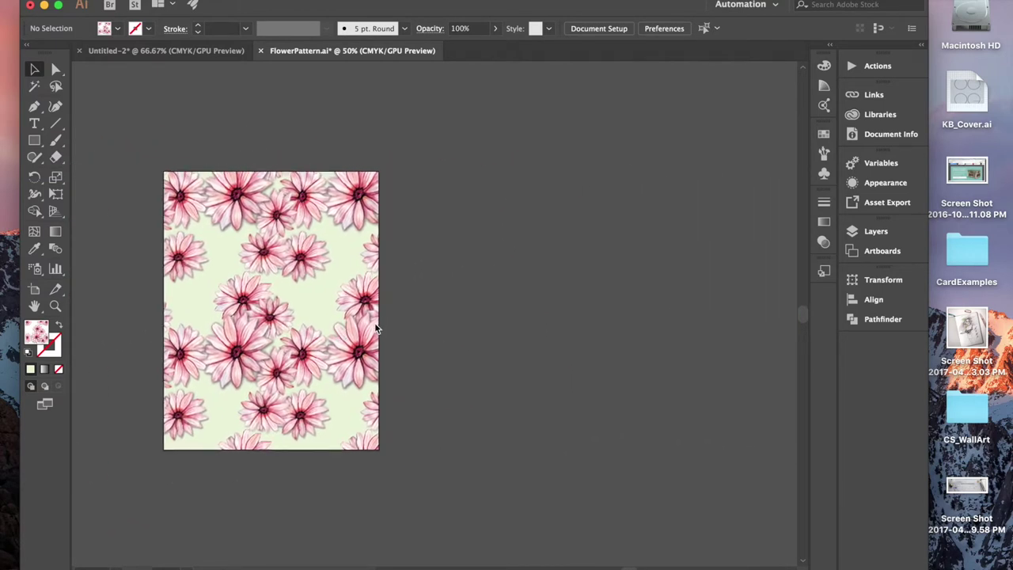